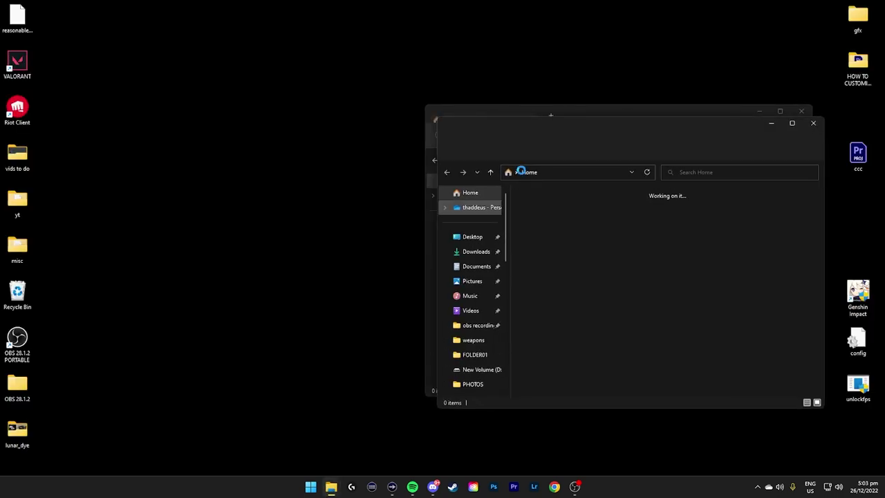
# - Open the KrunkerResourceSwapper folder in Documents and, in a second window, the mod (9) archive in the MODDDS folder
pyautogui.doubleClick(553, 242)
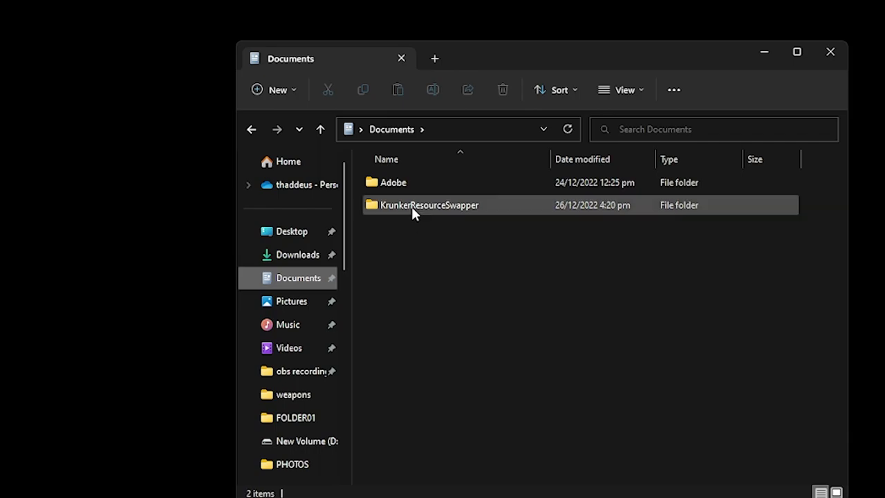
pyautogui.doubleClick(411, 206)
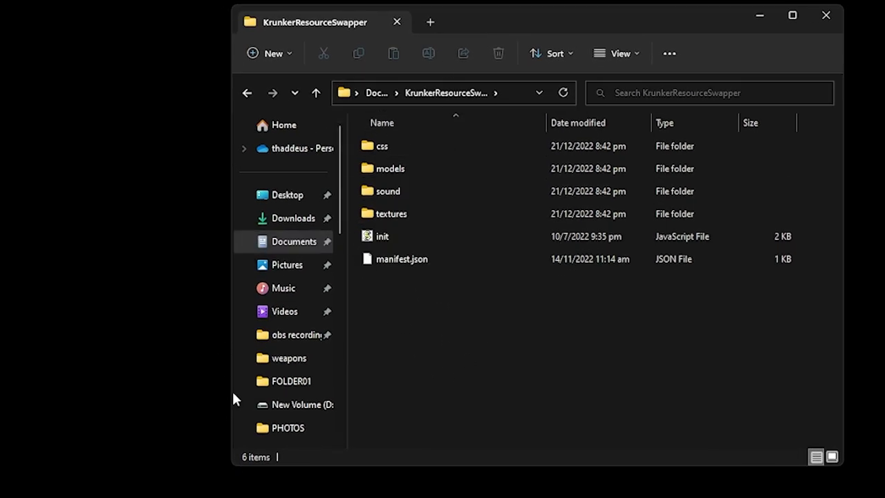
pyautogui.hotkey('alt', 'Tab')
pyautogui.moveTo(439, 102); pyautogui.dragTo(432, 96)
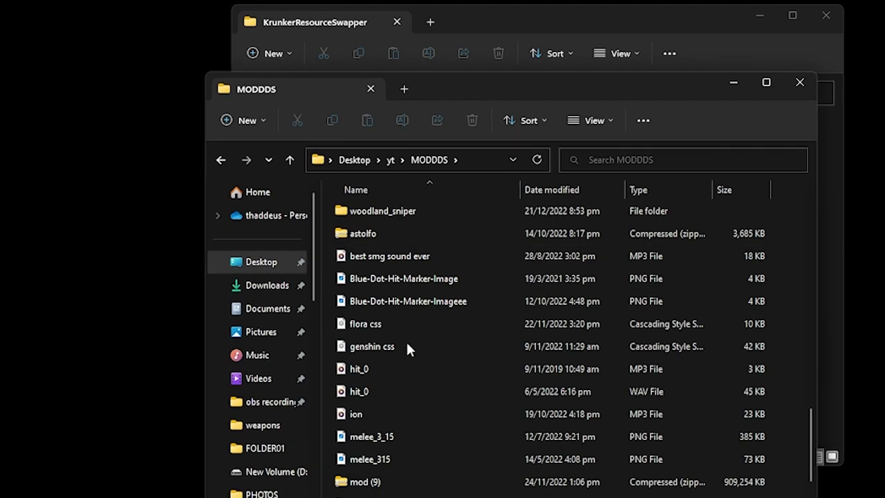
pyautogui.doubleClick(390, 483)
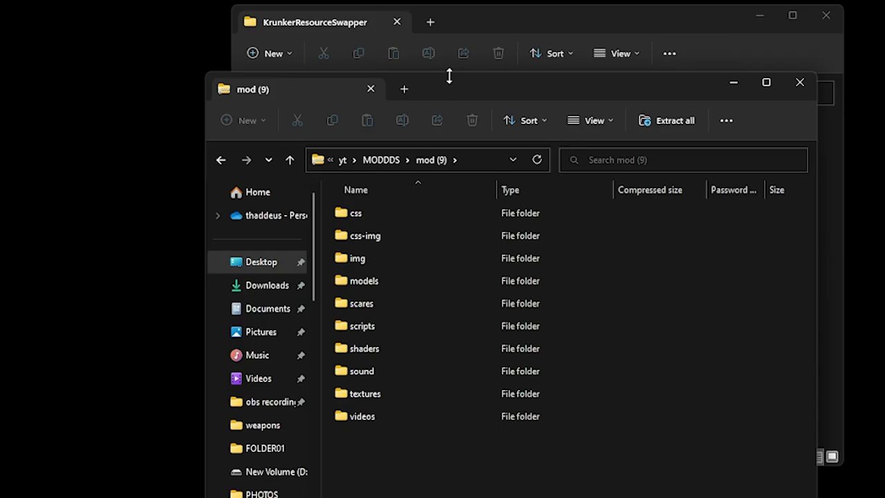
pyautogui.hotkey('alt', 'Tab')
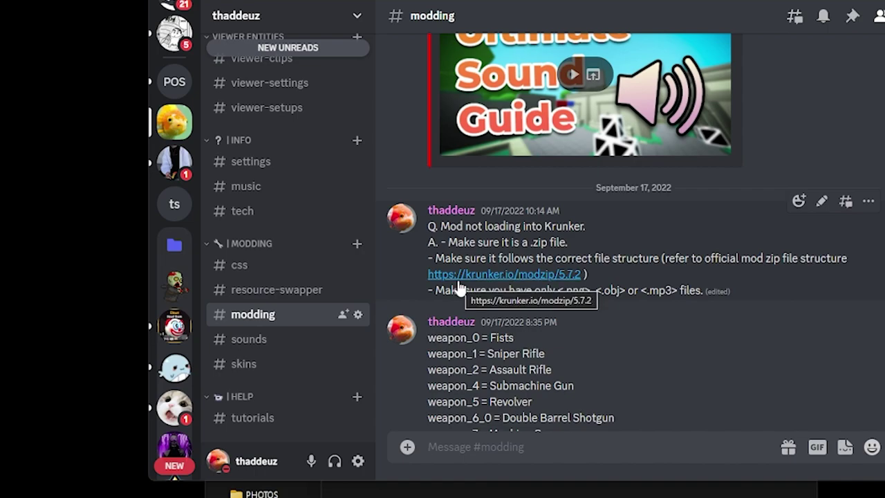
pyautogui.moveTo(443, 283); pyautogui.dragTo(593, 288)
pyautogui.click(609, 280)
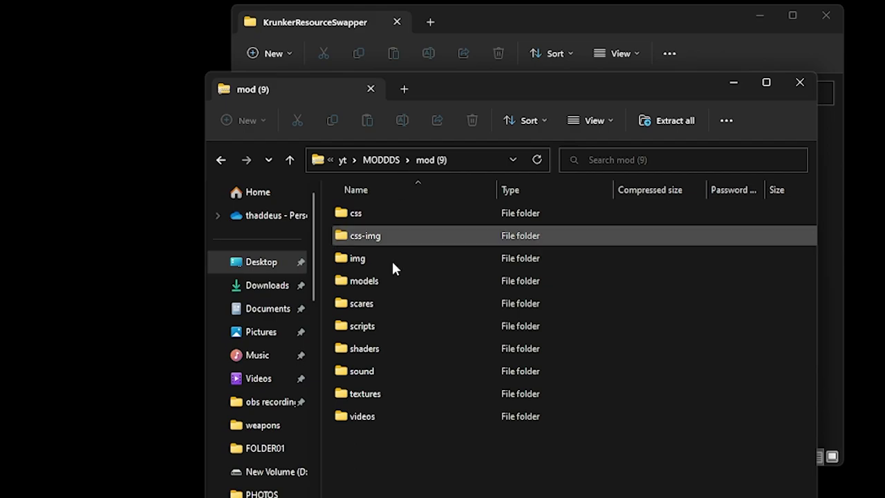
# - Return to File Explorer and arrange the mod (9) and KrunkerResourceSwapper windows side by side
pyautogui.moveTo(504, 89); pyautogui.dragTo(481, 88)
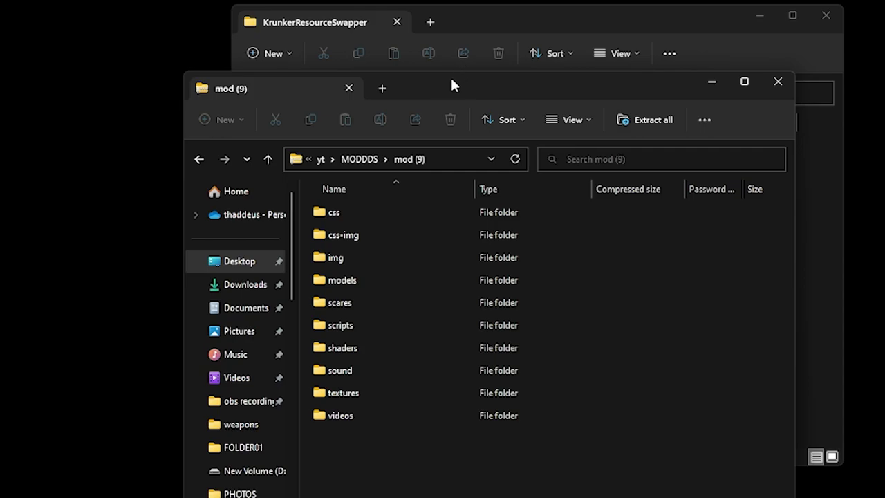
pyautogui.moveTo(448, 85); pyautogui.dragTo(386, 93)
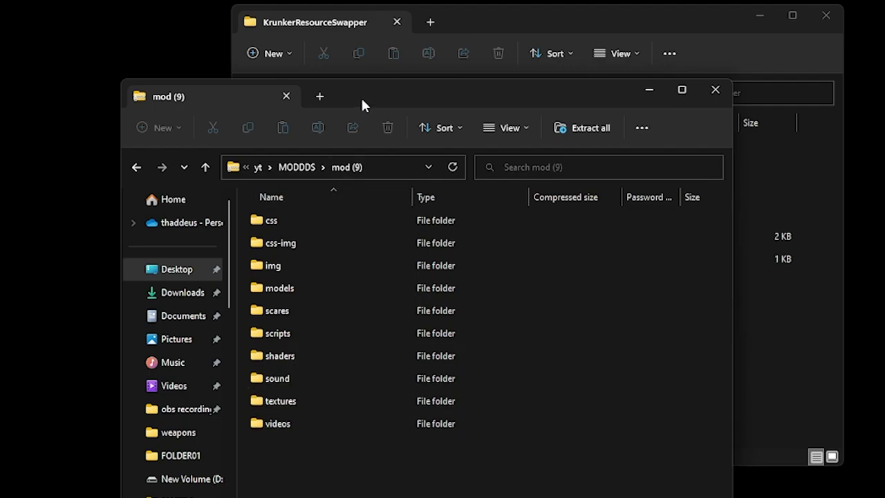
pyautogui.moveTo(361, 96); pyautogui.dragTo(206, 48)
pyautogui.moveTo(609, 21); pyautogui.dragTo(760, 67)
pyautogui.moveTo(632, 55); pyautogui.dragTo(585, 49)
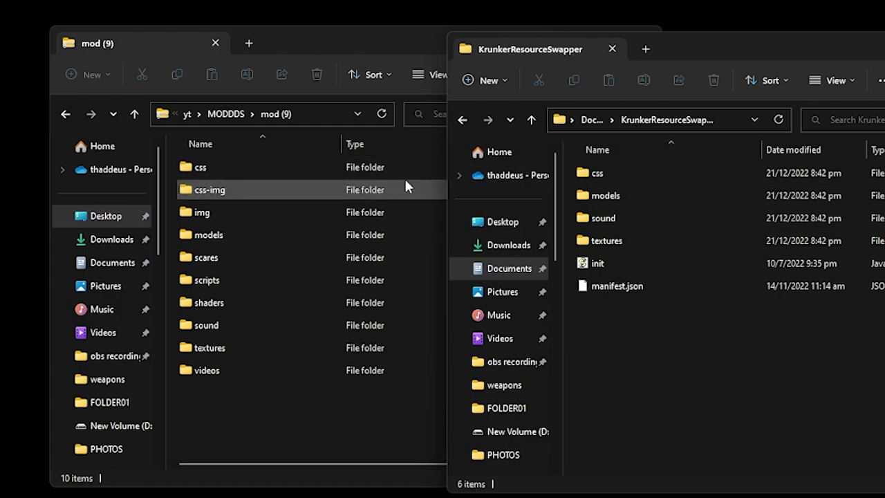
# - Open the css folders of mod (9) and KrunkerResourceSwapper and inspect the main_custom stylesheet in Notepad, then close it
pyautogui.doubleClick(270, 167)
pyautogui.click(835, 409)
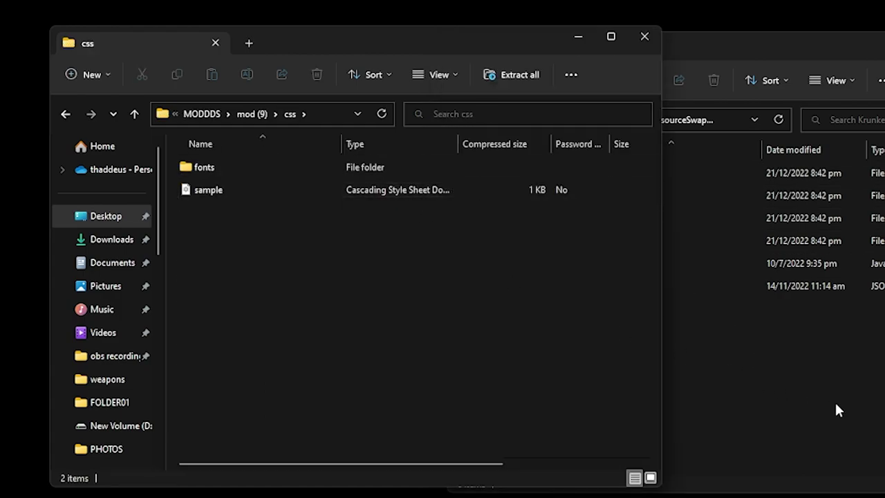
pyautogui.doubleClick(589, 174)
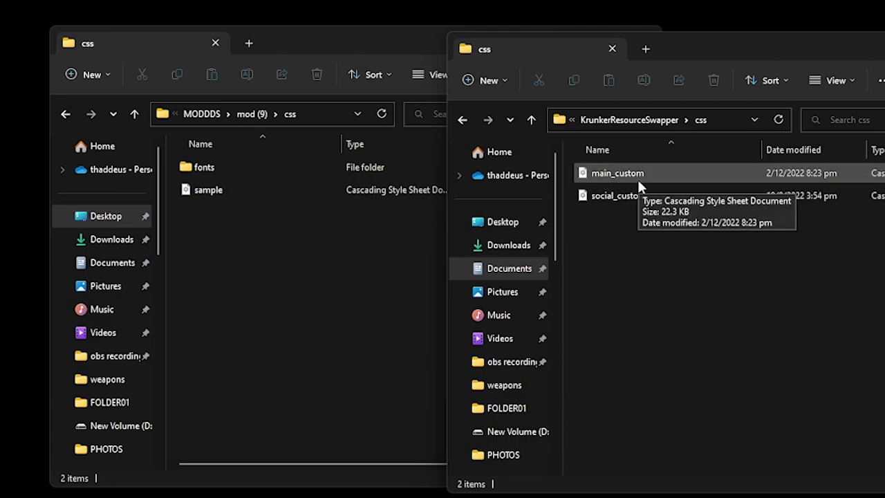
pyautogui.doubleClick(618, 173)
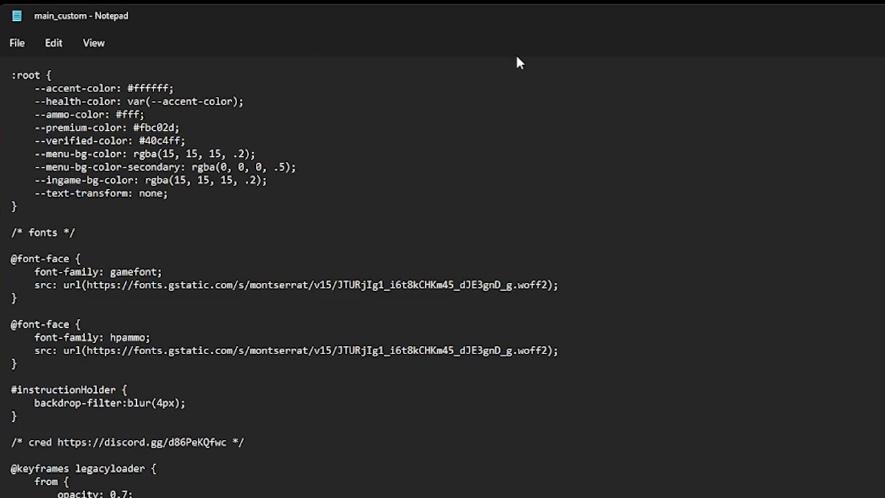
pyautogui.hotkey('alt', 'F4')
# - Browse the medal images in the img > medals folder of mod (9)
pyautogui.doubleClick(233, 189)
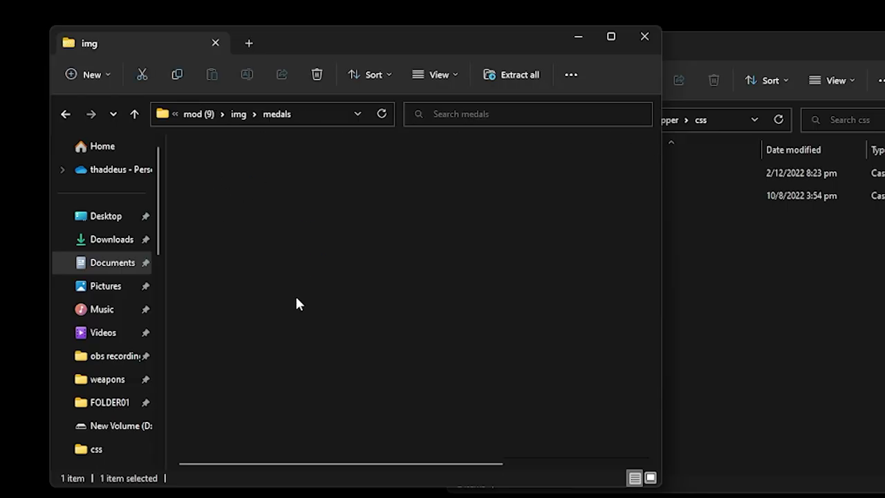
pyautogui.scroll(-4, 530, 267)
pyautogui.moveTo(656, 257); pyautogui.dragTo(292, 259)
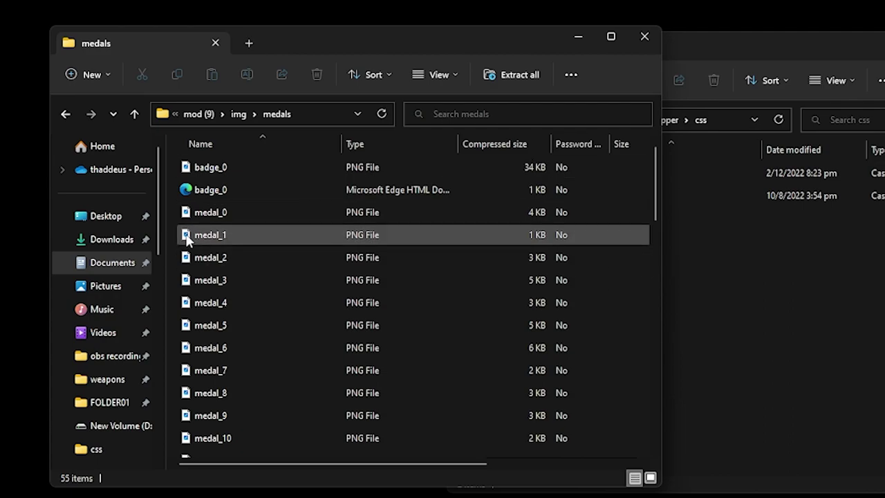
pyautogui.click(685, 308)
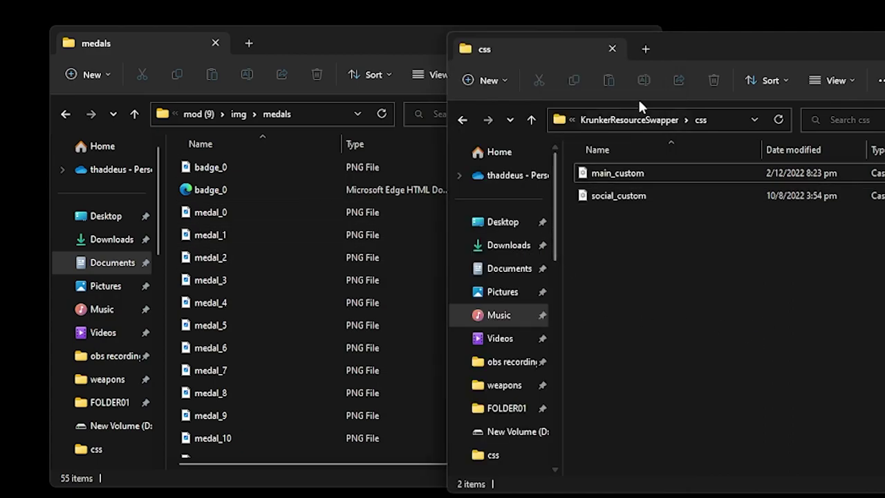
# - Browse the models folder of mod (9) and open its attach subfolder
pyautogui.click(195, 117)
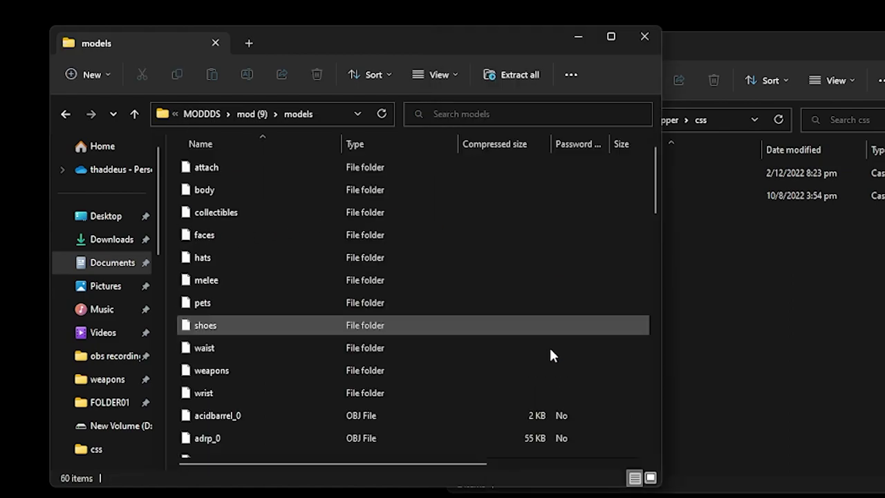
pyautogui.scroll(-4, 344, 321)
pyautogui.scroll(4, 343, 321)
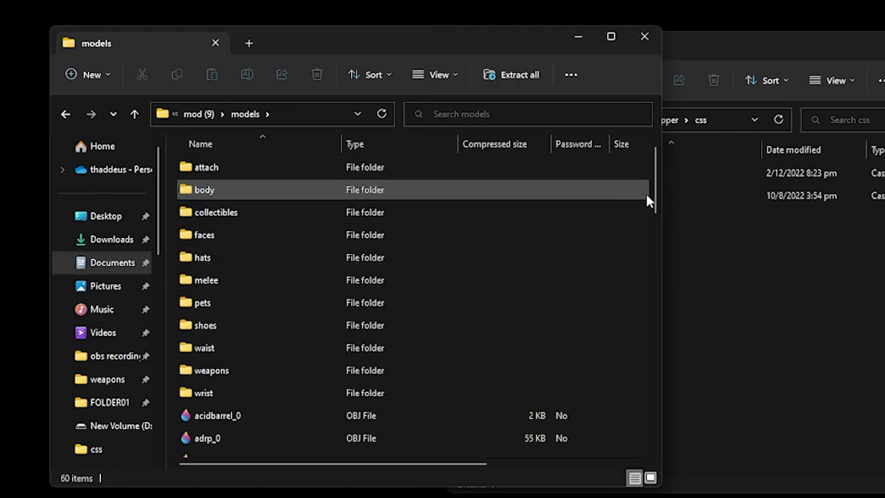
pyautogui.doubleClick(204, 166)
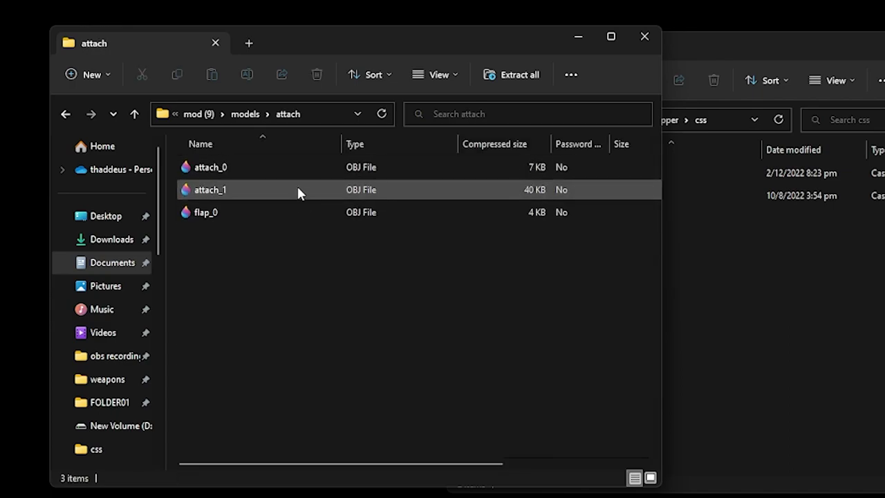
# - Open the scares folder of mod (9) and view the MP4 file 1
pyautogui.click(200, 113)
pyautogui.doubleClick(217, 259)
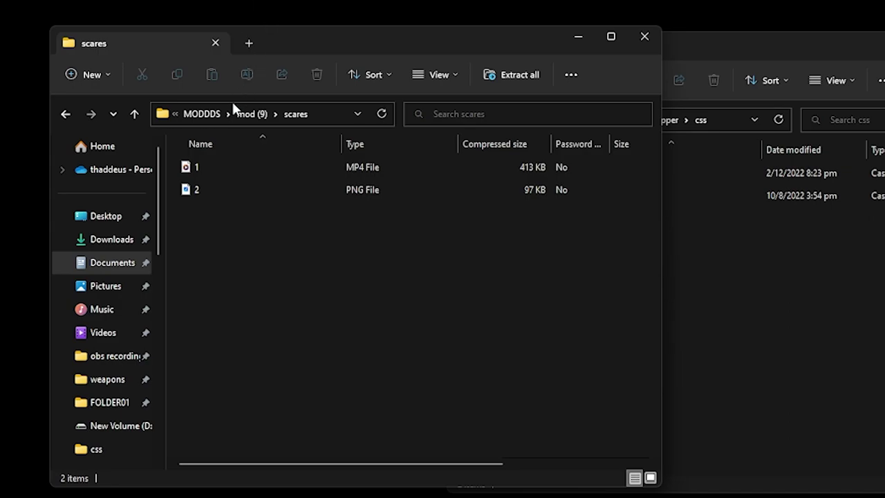
pyautogui.doubleClick(250, 168)
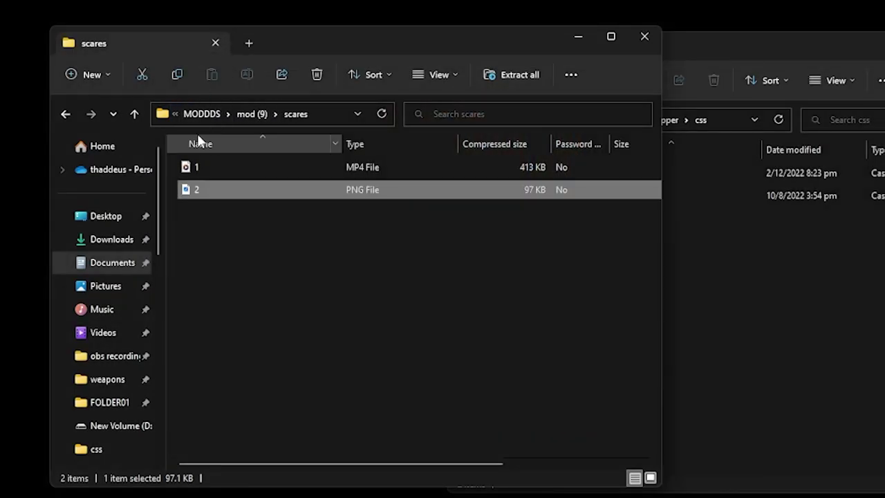
# - Go back to the MODDDS folder and open the scripts folder inside mod (9)
pyautogui.click(198, 114)
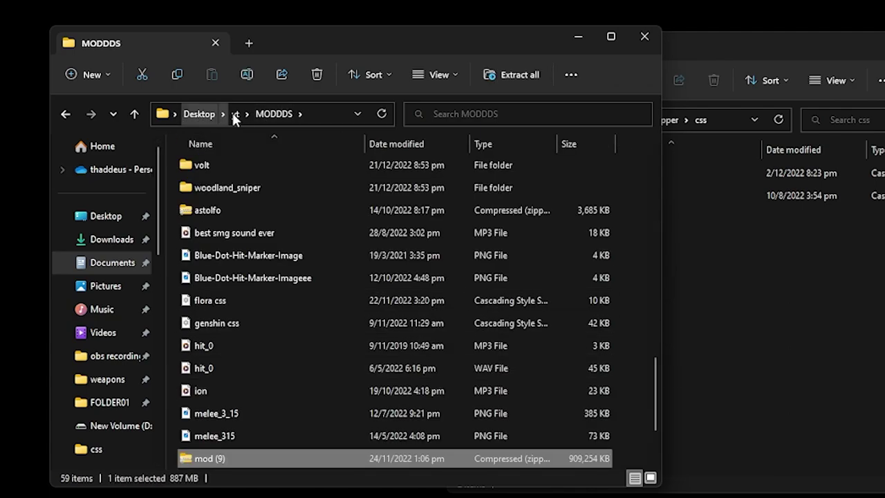
pyautogui.doubleClick(209, 457)
pyautogui.doubleClick(218, 283)
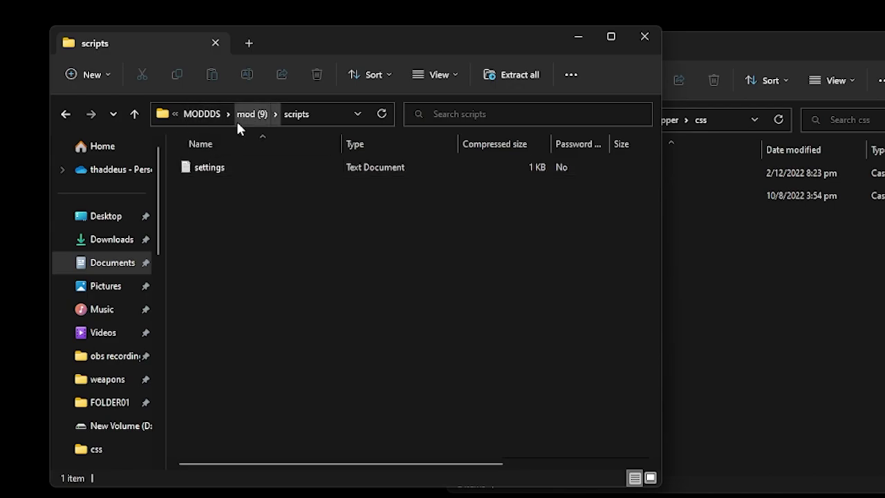
# - Open the shaders folder of mod (9) and try to open sample.json
pyautogui.click(247, 117)
pyautogui.doubleClick(222, 308)
pyautogui.doubleClick(220, 170)
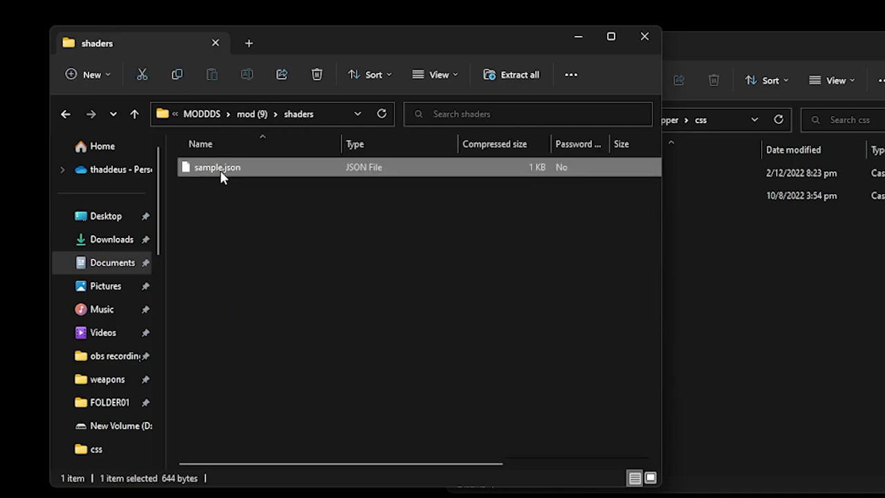
pyautogui.click(290, 319)
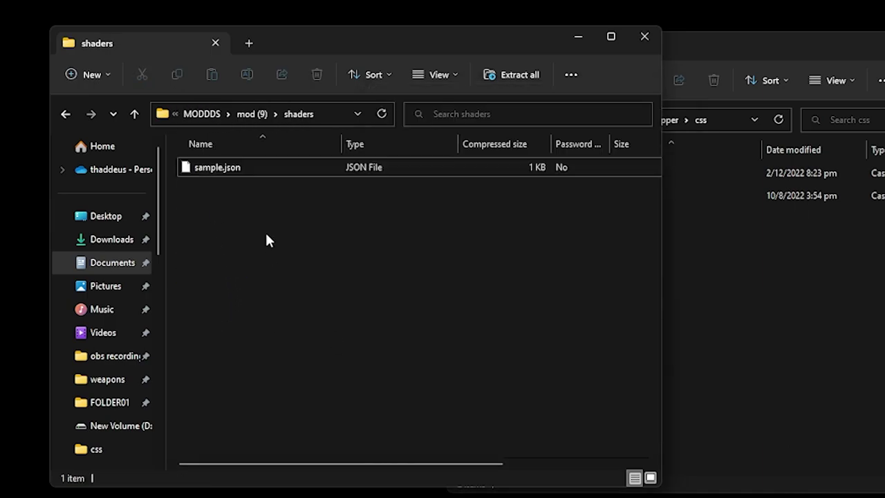
# - Open the sound folder of mod (9) and find the weapon_1 sound files
pyautogui.click(250, 125)
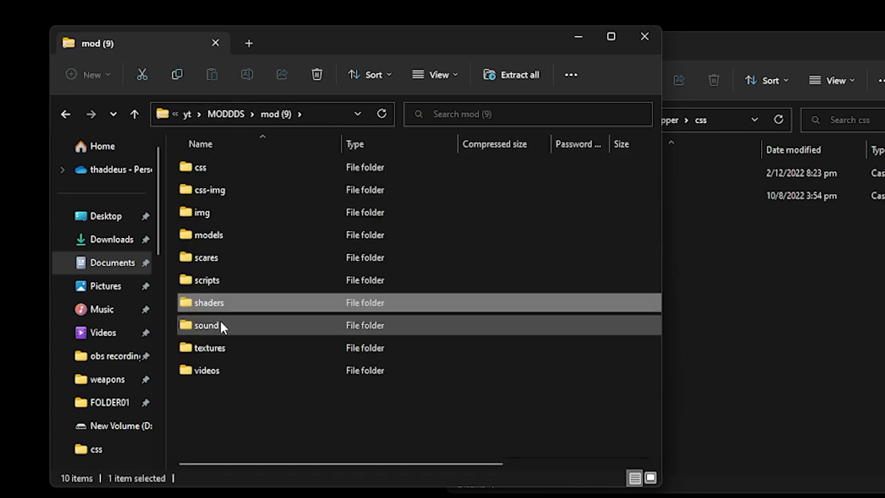
pyautogui.doubleClick(220, 325)
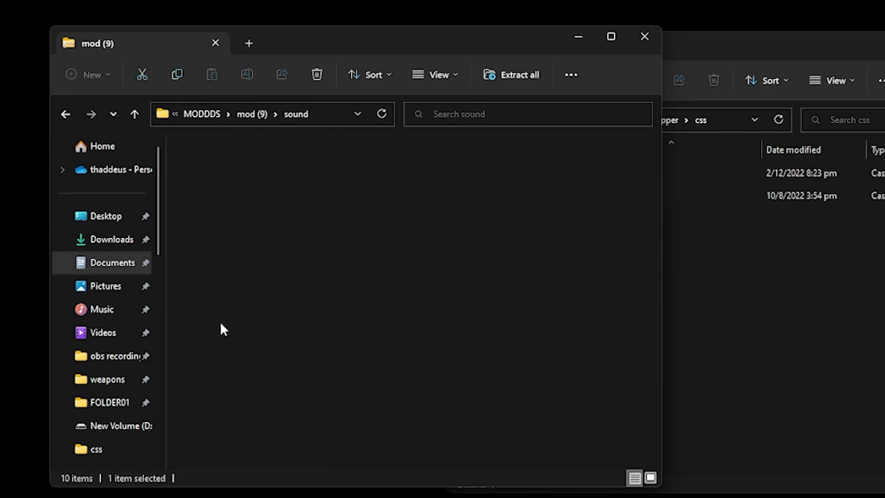
pyautogui.scroll(-1, 525, 228)
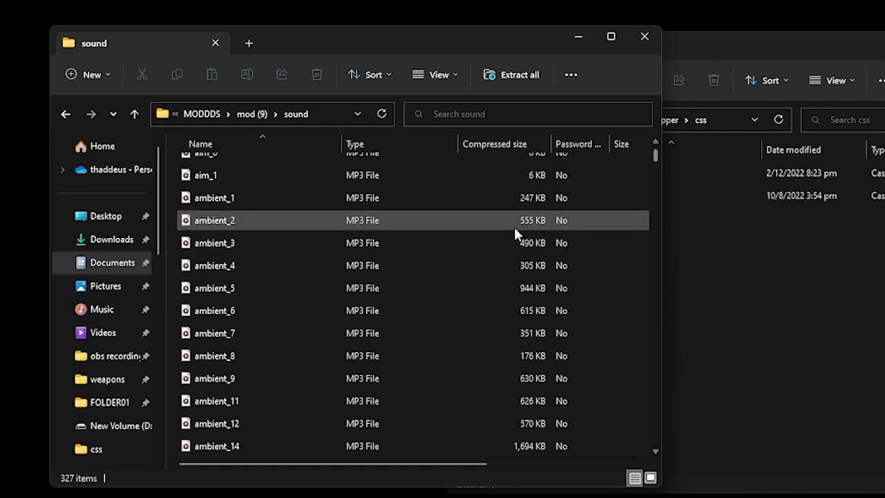
pyautogui.moveTo(657, 161); pyautogui.dragTo(567, 301)
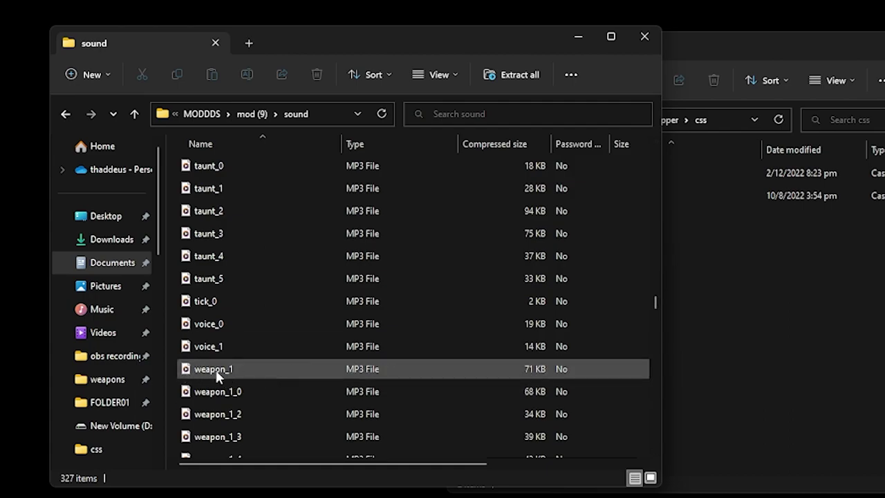
# - Read the list matching weapon numbers to weapon names in Discord's modding channel, then return to the File Explorer windows
pyautogui.hotkey('alt', 'Tab')
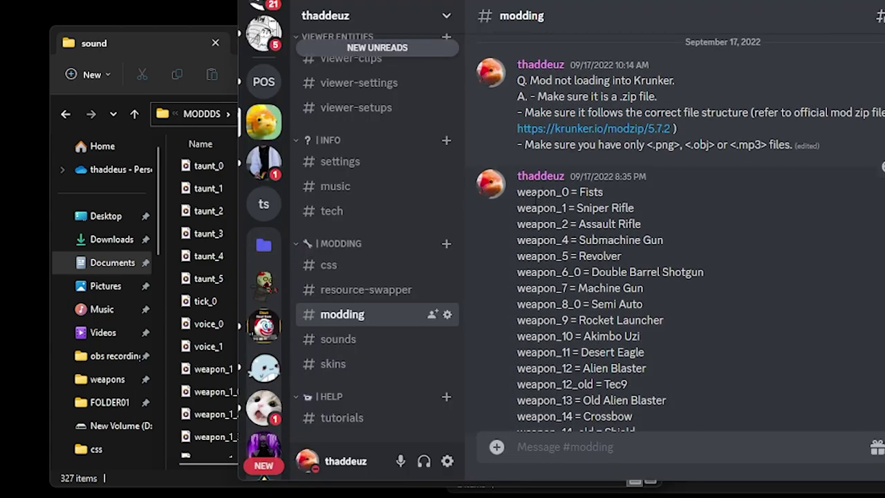
pyautogui.moveTo(517, 193); pyautogui.dragTo(605, 194)
pyautogui.click(534, 223)
pyautogui.scroll(-5, 641, 224)
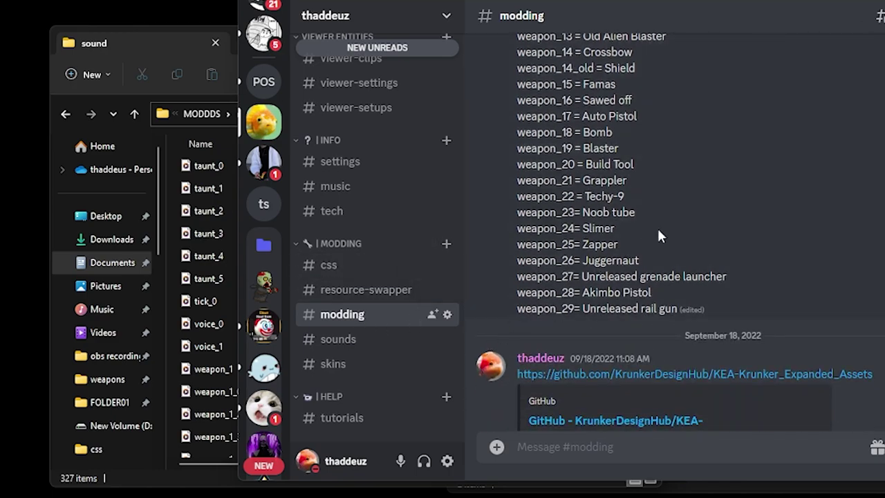
pyautogui.hotkey('alt', 'Tab')
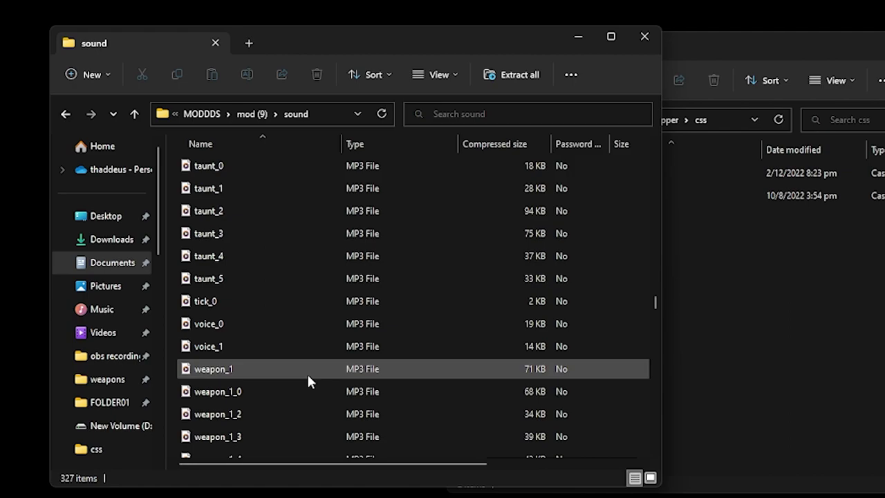
pyautogui.hotkey('alt', 'Tab')
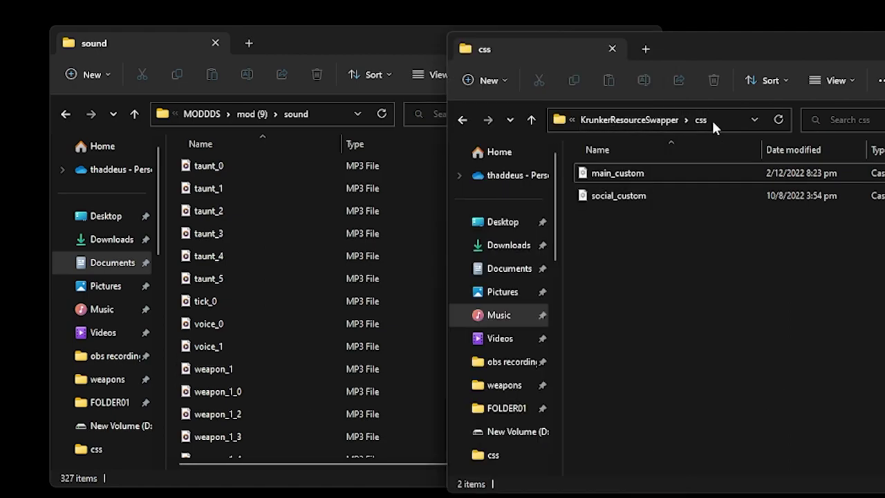
# - Open the textures folder of mod (9) and look through its subfolders and PNG files
pyautogui.click(255, 114)
pyautogui.doubleClick(244, 166)
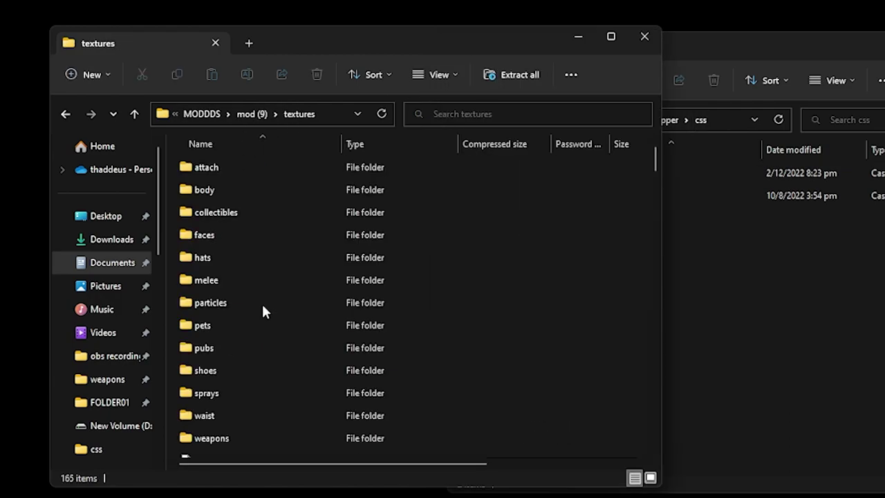
pyautogui.moveTo(654, 159)
pyautogui.mouseDown()
pyautogui.moveTo(637, 428)
pyautogui.moveTo(643, 475)
pyautogui.moveTo(647, 158)
pyautogui.mouseUp()
pyautogui.scroll(-5, 430, 332)
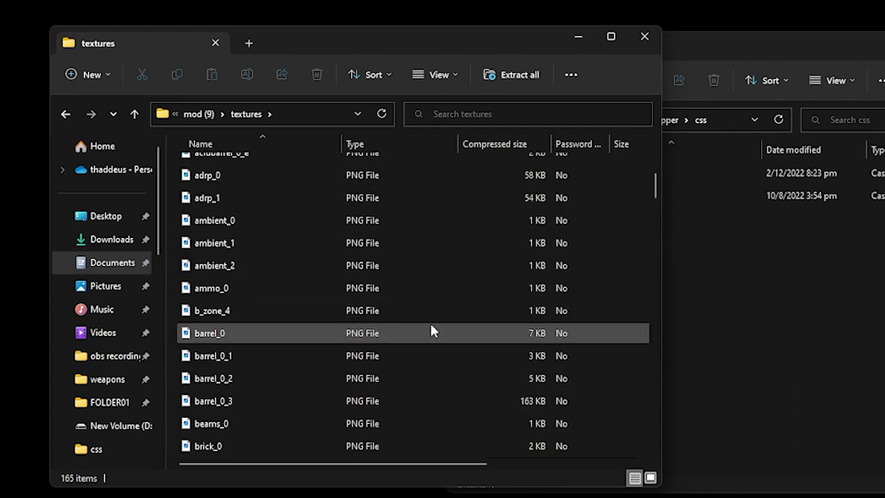
pyautogui.scroll(-4, 431, 332)
pyautogui.scroll(10, 424, 355)
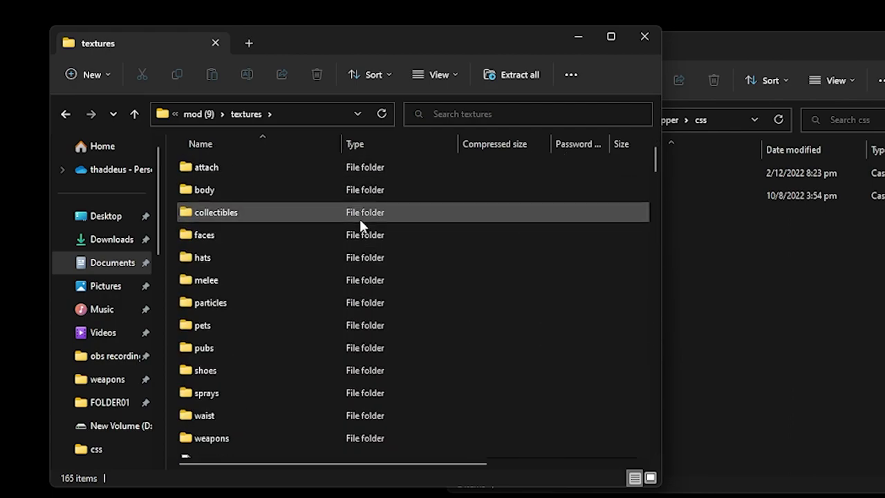
# - View the textures/attach files of mod (9) as large icons, check the videos folder, and return to the mod's root folder
pyautogui.doubleClick(220, 168)
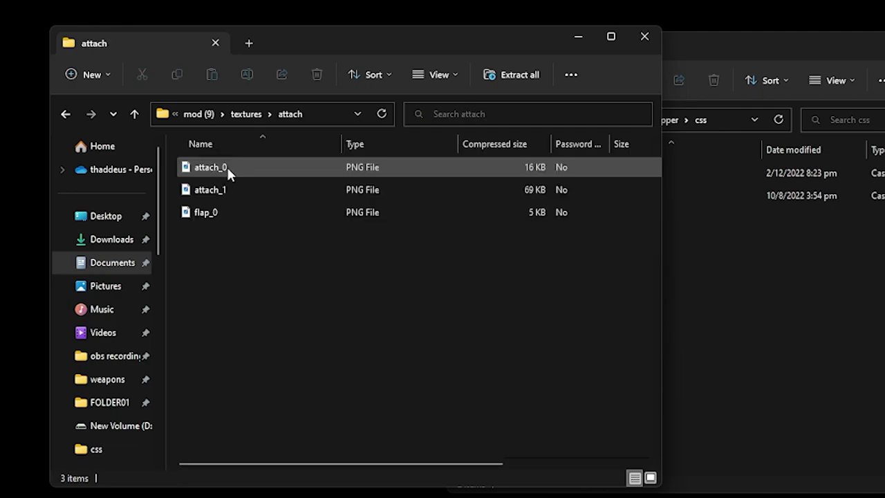
pyautogui.click(650, 479)
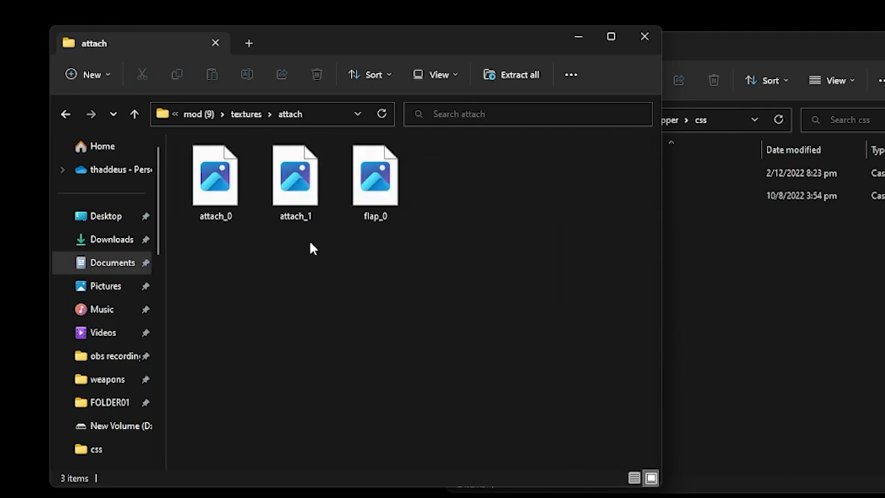
pyautogui.click(248, 114)
pyautogui.click(250, 115)
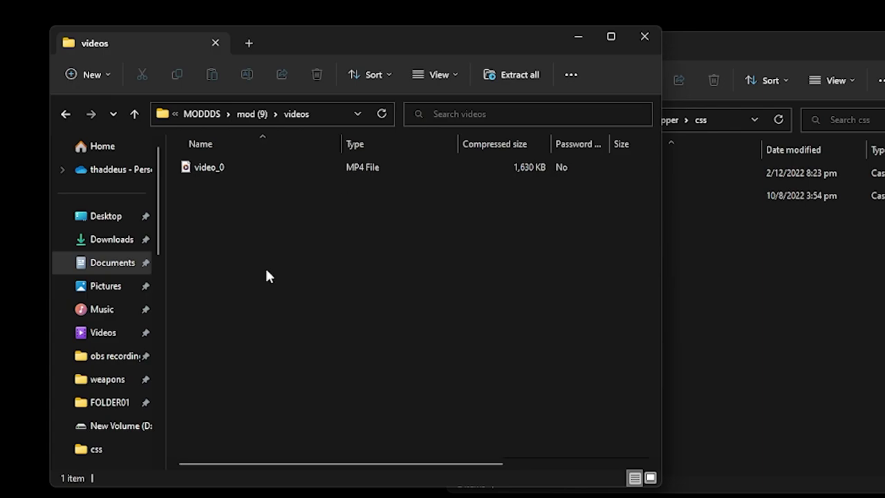
pyautogui.hotkey('alt', 'Up')
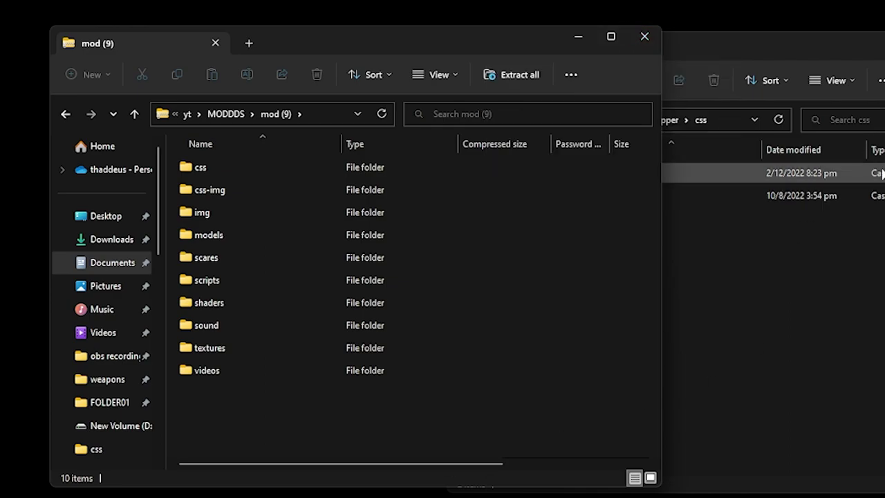
# - Close the mod (9) window, go up to the KrunkerResourceSwapper root and point out the init and manifest.json files
pyautogui.click(652, 38)
pyautogui.click(634, 119)
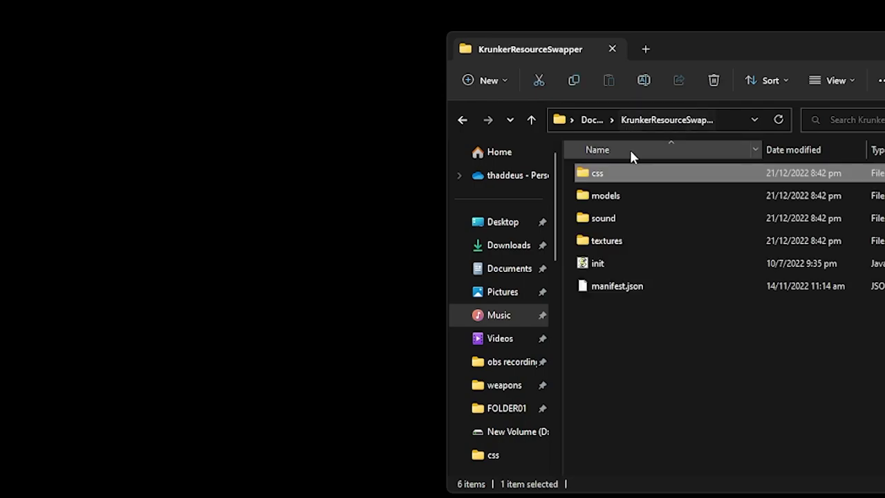
pyautogui.moveTo(631, 305); pyautogui.dragTo(599, 265)
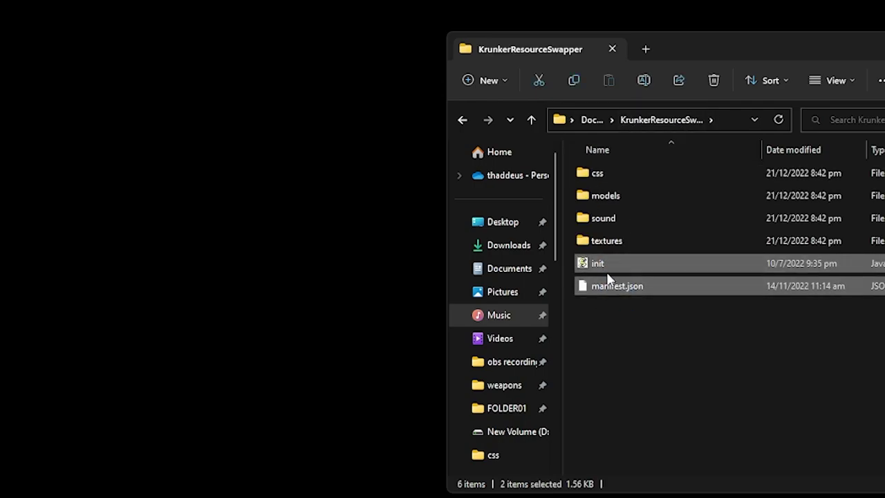
pyautogui.click(617, 313)
pyautogui.moveTo(666, 49); pyautogui.dragTo(481, 46)
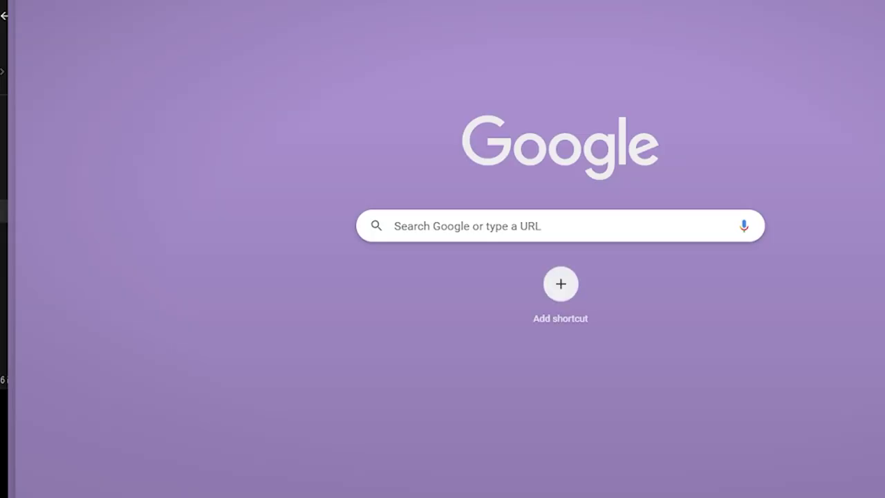
# - Open Chrome's Extensions page and arrange its window behind the KrunkerResourceSwapper folder window
pyautogui.click(884, 0)
pyautogui.moveTo(884, 170)
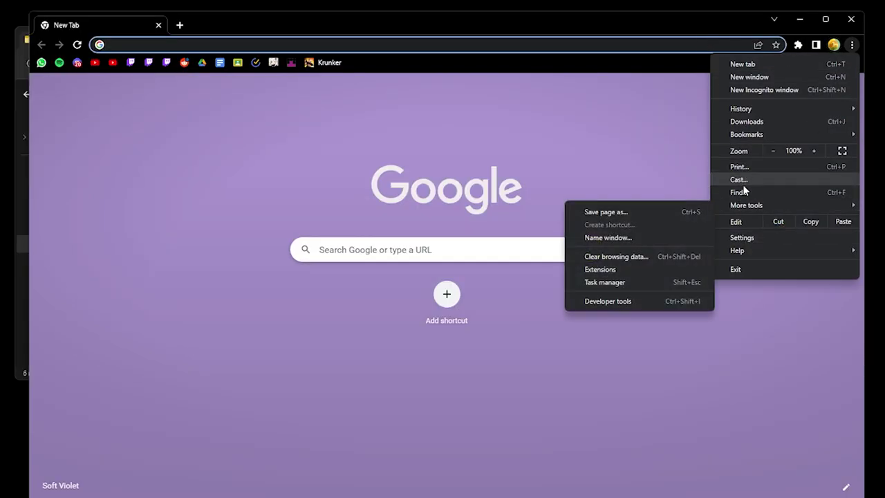
pyautogui.click(622, 269)
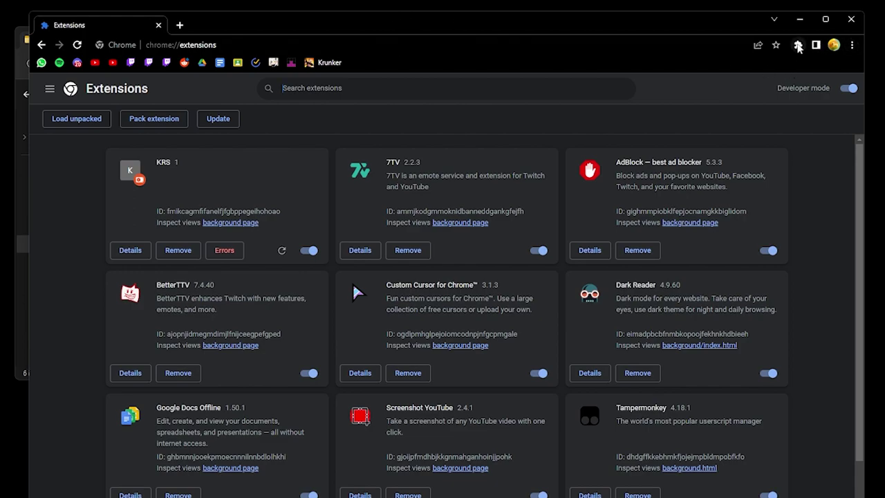
pyautogui.click(798, 45)
pyautogui.click(506, 61)
pyautogui.moveTo(288, 31); pyautogui.dragTo(376, 33)
pyautogui.click(84, 42)
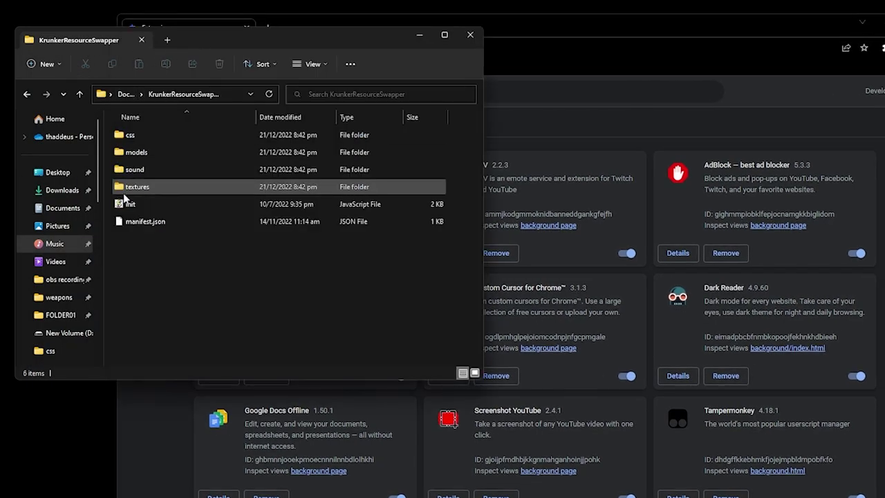
# - Locate the KrunkerResourceSwapper folder in Documents, open it, and select init and manifest.json
pyautogui.click(62, 208)
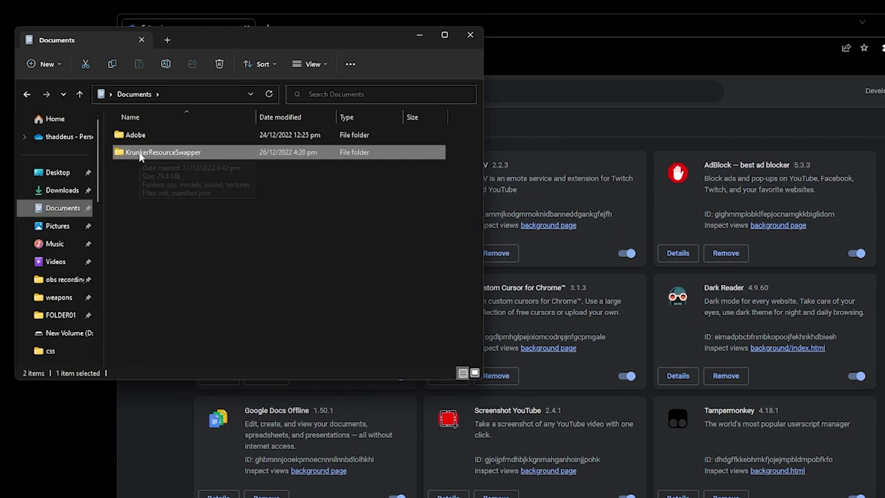
pyautogui.moveTo(143, 156)
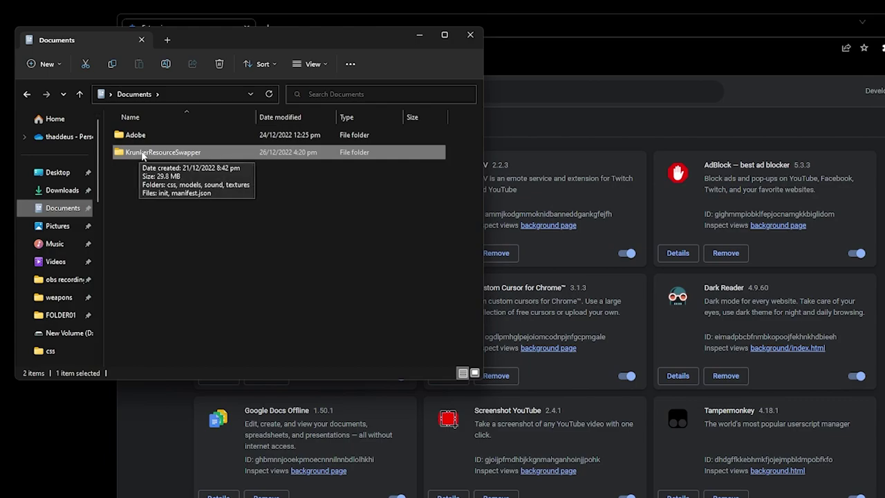
pyautogui.click(142, 156)
pyautogui.click(161, 196)
pyautogui.doubleClick(191, 155)
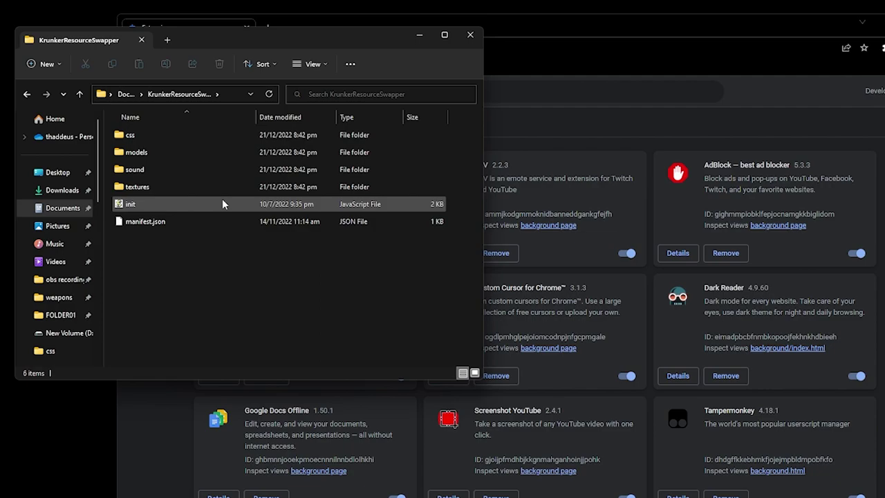
pyautogui.moveTo(195, 255); pyautogui.dragTo(155, 211)
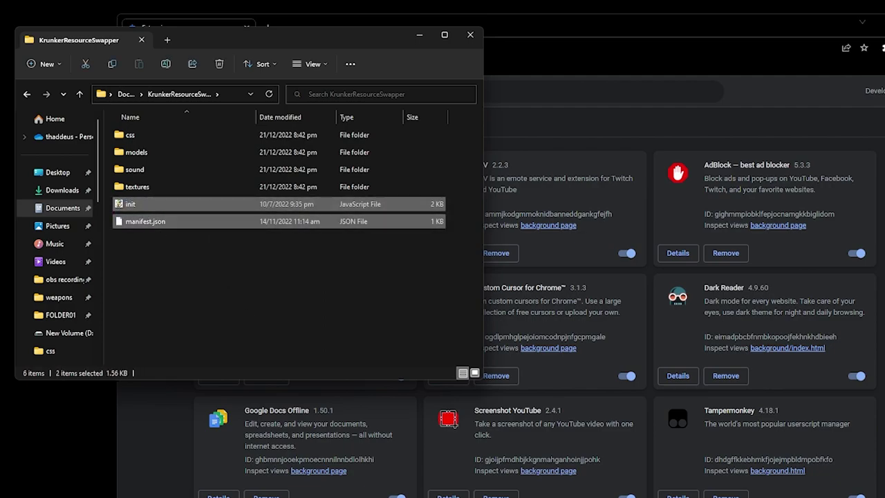
# - Find the init.js and manifest.json downloads in Discord's resource-swapper channel, then return to the KrunkerResourceSwapper folder
pyautogui.click(417, 492)
pyautogui.scroll(-3, 504, 348)
pyautogui.click(311, 304)
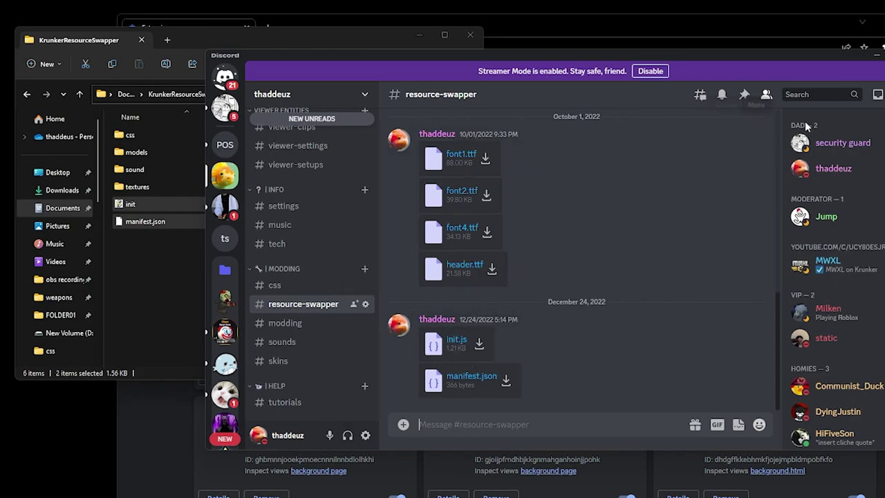
pyautogui.click(875, 56)
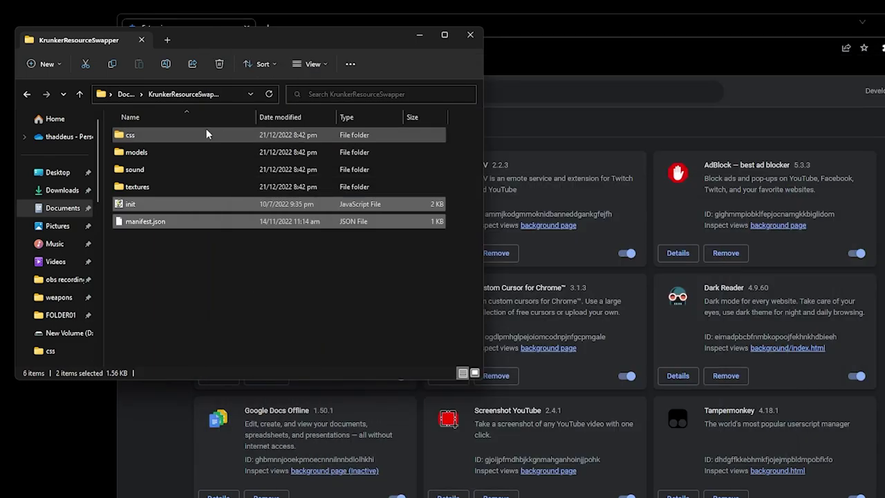
pyautogui.click(151, 248)
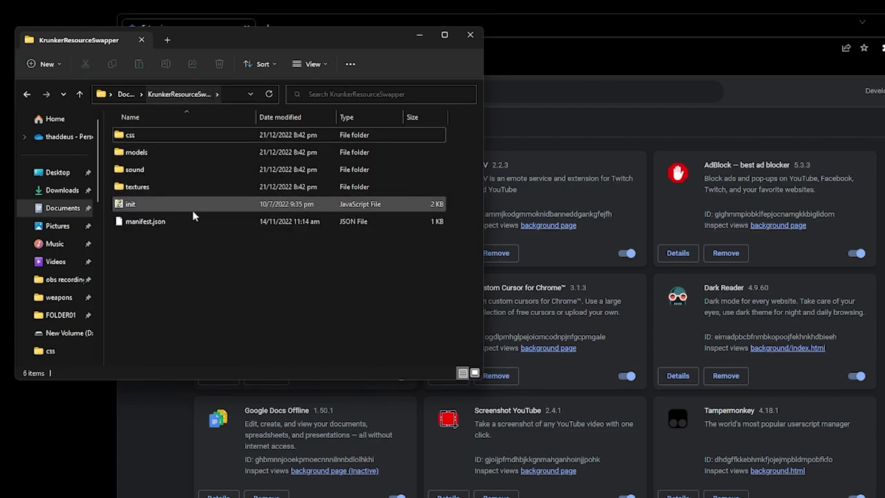
# - Show the KrunkerResourceSwapper folder's location in Documents, reopen it and try to open the init file
pyautogui.click(128, 96)
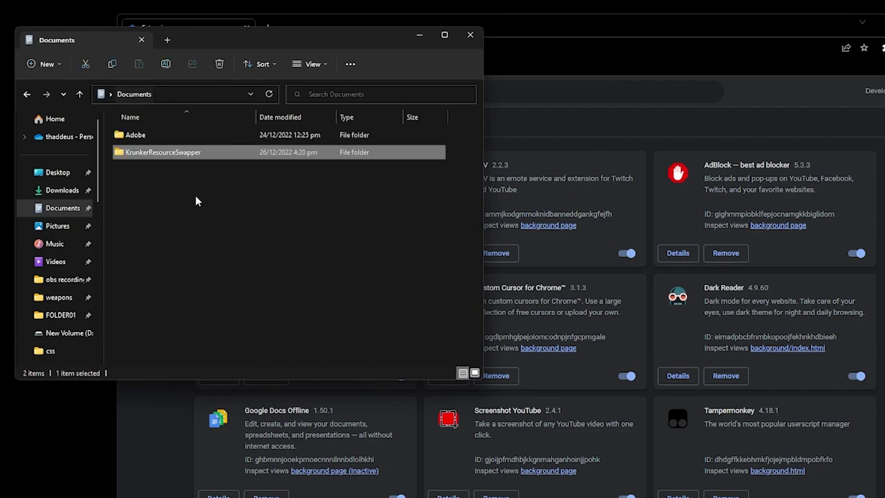
pyautogui.moveTo(159, 153); pyautogui.dragTo(185, 178)
pyautogui.doubleClick(145, 154)
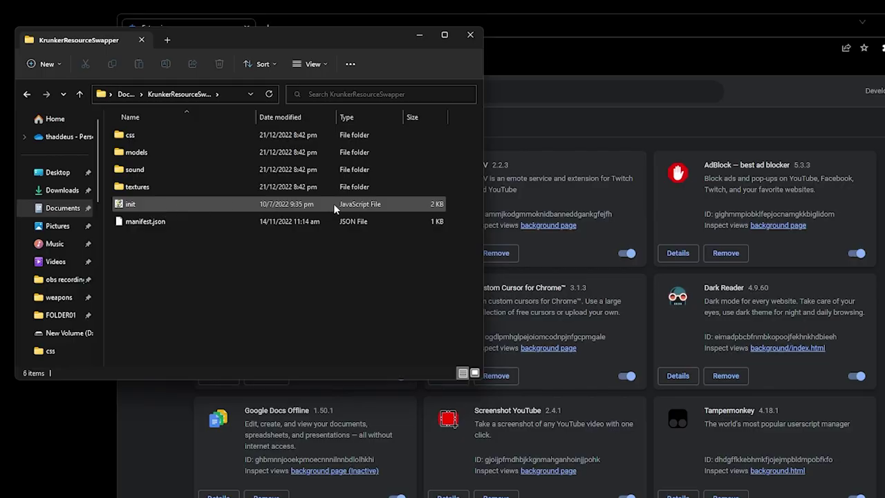
pyautogui.doubleClick(159, 207)
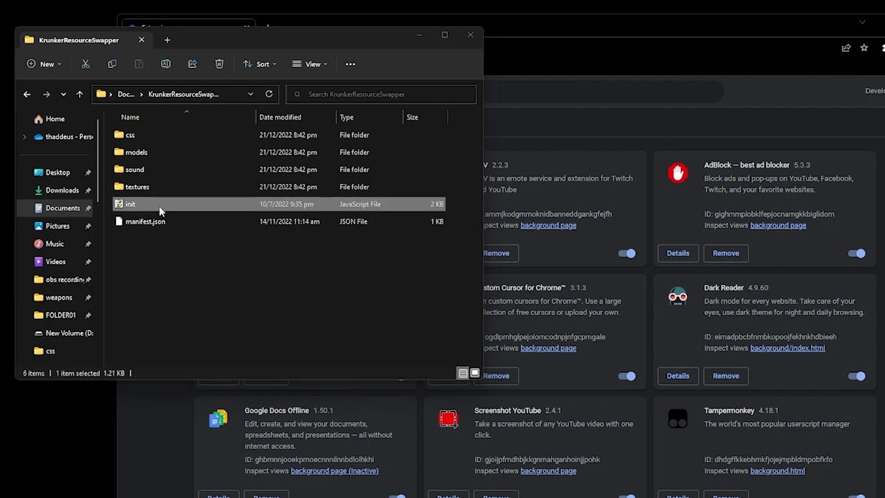
pyautogui.click(467, 277)
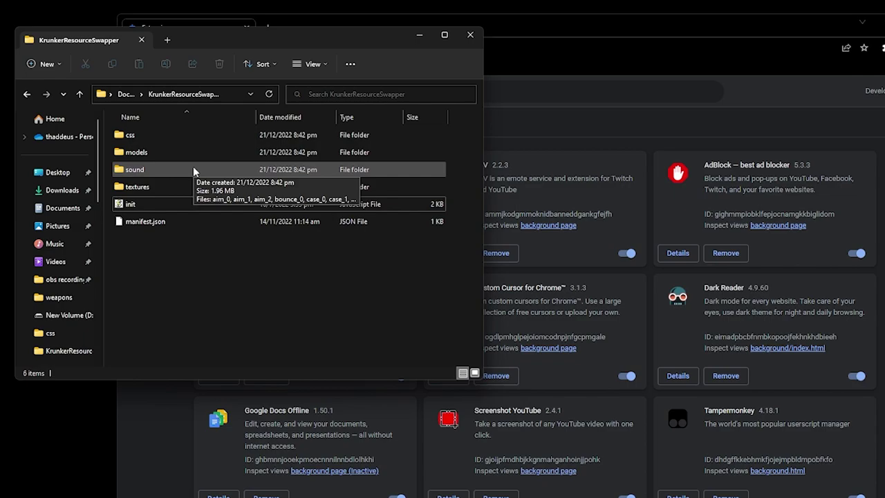
# - Go back to Documents, open KrunkerResourceSwapper and inspect the contents of its textures folder in the tooltip
pyautogui.click(62, 207)
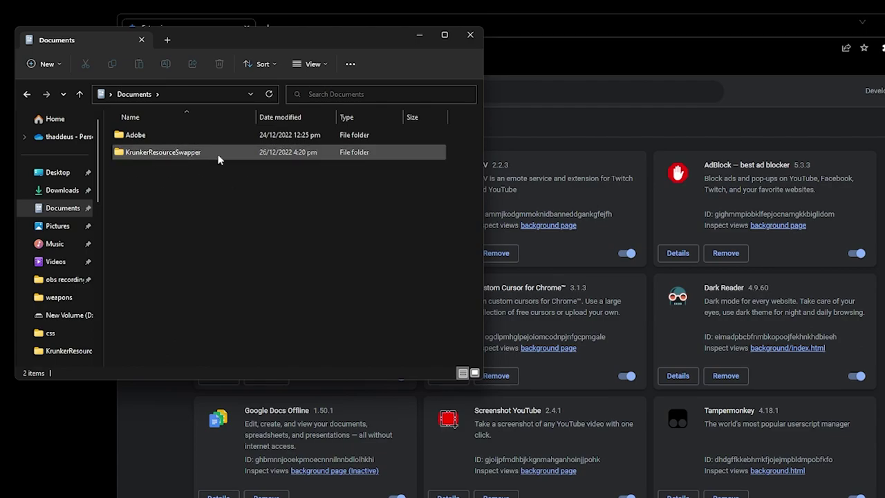
pyautogui.click(181, 154)
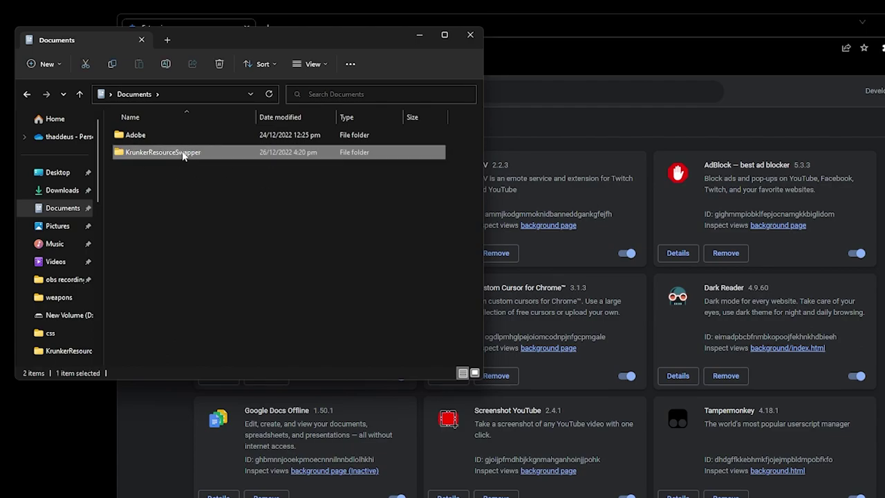
pyautogui.click(182, 155)
pyautogui.doubleClick(233, 157)
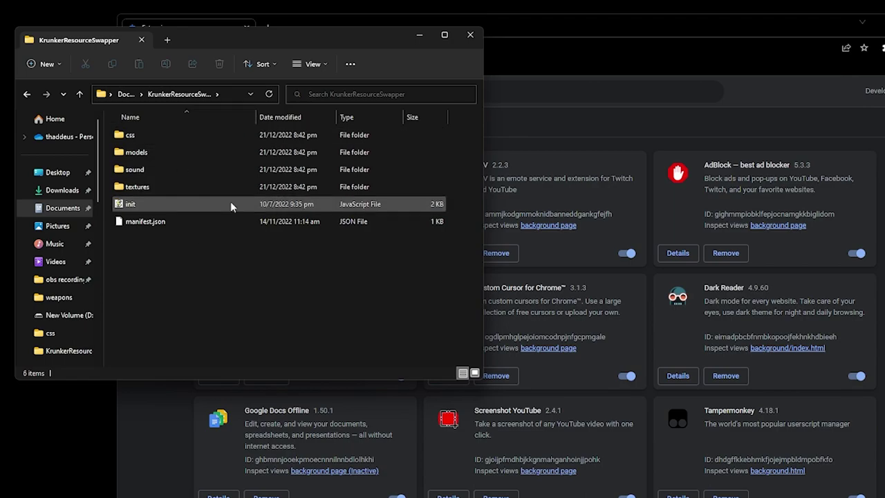
pyautogui.moveTo(222, 184)
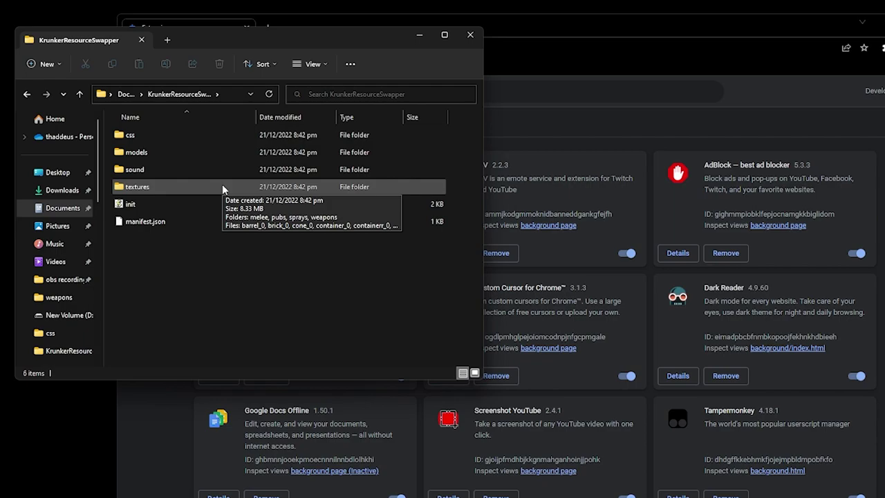
# - Compare the Documents level with the contents of KrunkerResourceSwapper, ending back in Documents
pyautogui.click(121, 95)
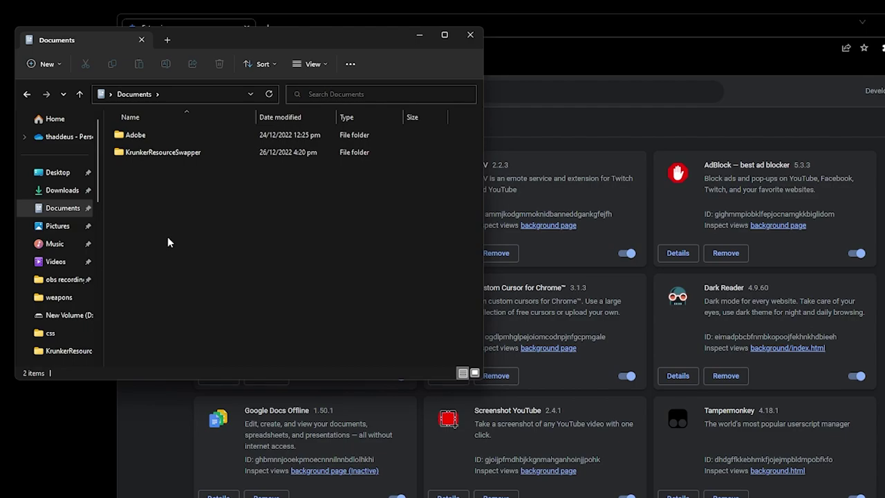
pyautogui.click(119, 157)
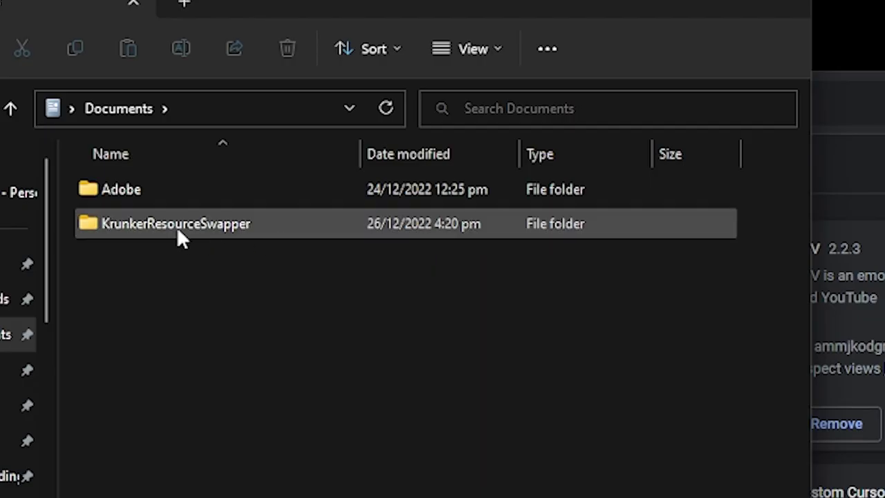
pyautogui.click(193, 387)
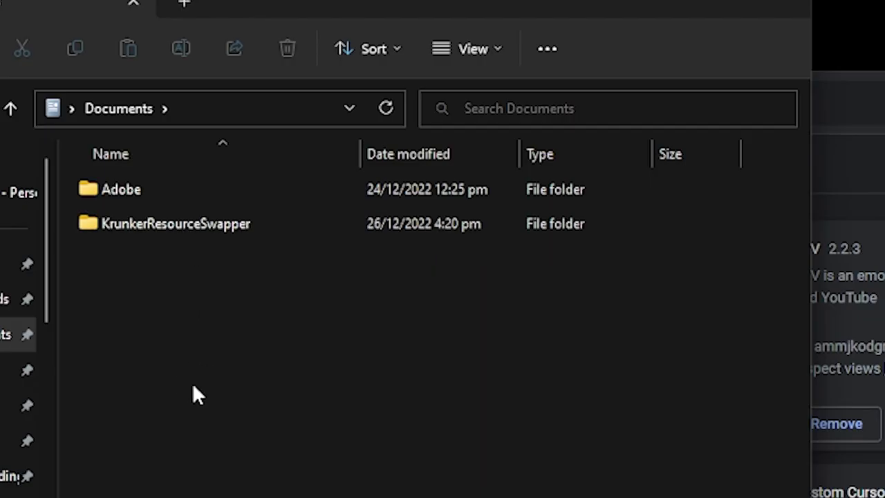
pyautogui.doubleClick(162, 226)
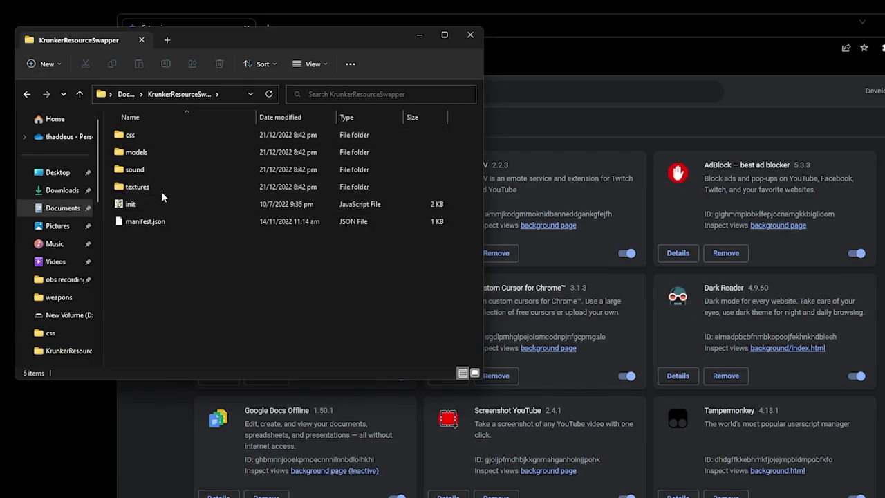
pyautogui.click(126, 94)
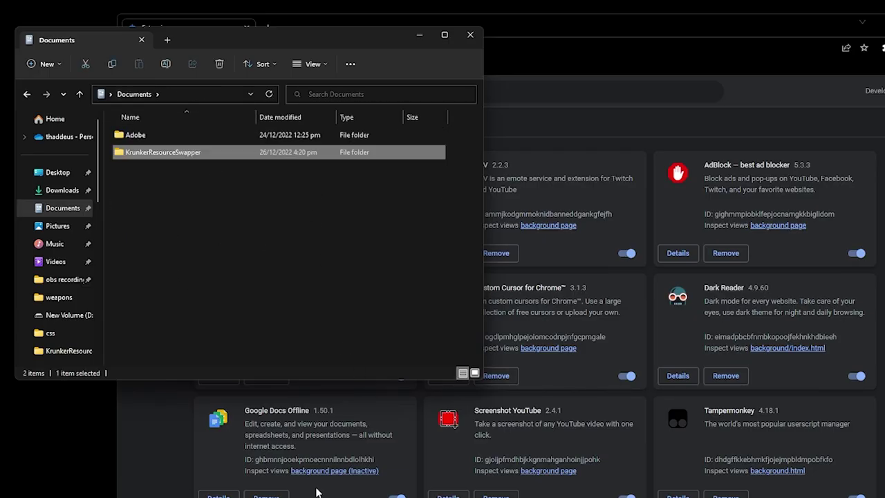
# - Open Paint and draw a document icon with the handwritten heading "Documents" near the canvas's upper edge
pyautogui.press('super')
pyautogui.write('paint')
pyautogui.press('Return')
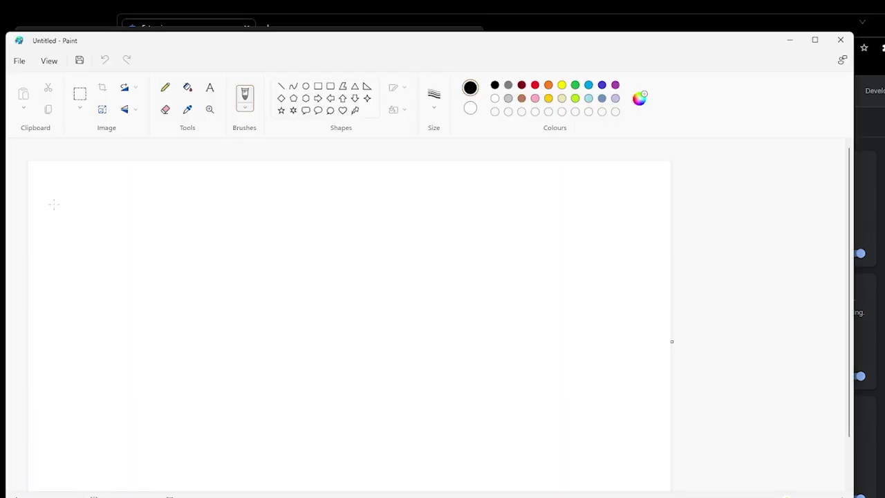
pyautogui.moveTo(41, 179)
pyautogui.mouseDown()
pyautogui.moveTo(76, 222)
pyautogui.moveTo(46, 186)
pyautogui.moveTo(87, 187)
pyautogui.moveTo(76, 200)
pyautogui.mouseUp()
pyautogui.moveTo(44, 214)
pyautogui.mouseDown()
pyautogui.moveTo(86, 214)
pyautogui.moveTo(105, 226)
pyautogui.moveTo(148, 201)
pyautogui.moveTo(219, 221)
pyautogui.moveTo(324, 220)
pyautogui.mouseUp()
pyautogui.moveTo(363, 196); pyautogui.dragTo(338, 219)
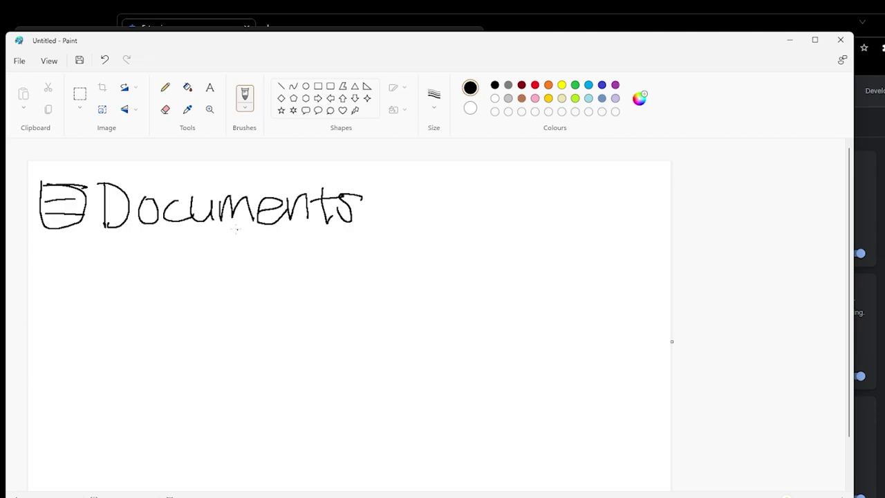
# - Draw an arrow from Documents to a folder shape labelled "null-client" below it
pyautogui.moveTo(76, 243)
pyautogui.mouseDown()
pyautogui.moveTo(74, 279)
pyautogui.moveTo(108, 284)
pyautogui.moveTo(101, 297)
pyautogui.mouseUp()
pyautogui.moveTo(157, 280); pyautogui.dragTo(181, 297)
pyautogui.moveTo(185, 280)
pyautogui.mouseDown()
pyautogui.moveTo(187, 293)
pyautogui.moveTo(234, 295)
pyautogui.mouseUp()
pyautogui.moveTo(231, 283)
pyautogui.mouseDown()
pyautogui.moveTo(299, 297)
pyautogui.moveTo(291, 303)
pyautogui.moveTo(317, 286)
pyautogui.moveTo(336, 304)
pyautogui.moveTo(376, 275)
pyautogui.moveTo(360, 304)
pyautogui.mouseUp()
pyautogui.moveTo(139, 258)
pyautogui.mouseDown()
pyautogui.moveTo(139, 309)
pyautogui.moveTo(401, 246)
pyautogui.moveTo(164, 329)
pyautogui.moveTo(145, 312)
pyautogui.mouseUp()
pyautogui.moveTo(168, 253)
pyautogui.mouseDown()
pyautogui.moveTo(183, 234)
pyautogui.moveTo(401, 243)
pyautogui.moveTo(395, 266)
pyautogui.moveTo(413, 280)
pyautogui.moveTo(385, 301)
pyautogui.mouseUp()
# - Draw an arrow from the null-client folder to a smaller folder shape labelled "swap"
pyautogui.moveTo(215, 347)
pyautogui.mouseDown()
pyautogui.moveTo(242, 394)
pyautogui.moveTo(278, 397)
pyautogui.moveTo(265, 414)
pyautogui.mouseUp()
pyautogui.moveTo(349, 391)
pyautogui.mouseDown()
pyautogui.moveTo(330, 393)
pyautogui.moveTo(325, 418)
pyautogui.mouseUp()
pyautogui.moveTo(360, 396)
pyautogui.mouseDown()
pyautogui.moveTo(361, 409)
pyautogui.moveTo(385, 397)
pyautogui.moveTo(414, 412)
pyautogui.mouseUp()
pyautogui.moveTo(427, 399); pyautogui.dragTo(432, 433)
pyautogui.moveTo(316, 381); pyautogui.dragTo(452, 382)
pyautogui.moveTo(322, 384)
pyautogui.mouseDown()
pyautogui.moveTo(412, 368)
pyautogui.moveTo(453, 392)
pyautogui.mouseUp()
pyautogui.moveTo(476, 387); pyautogui.dragTo(448, 414)
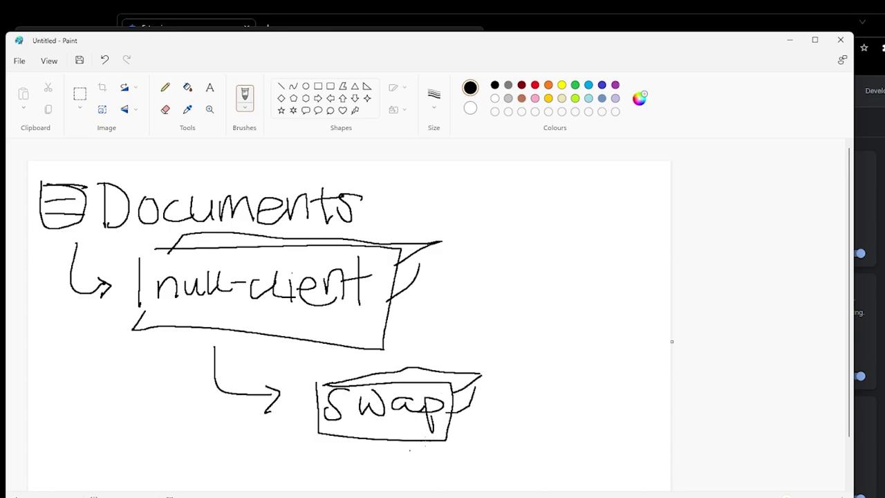
# - Draw an arrow below the swap folder and handwrite "css" and "sound" beside it as its contents
pyautogui.moveTo(407, 463)
pyautogui.mouseDown()
pyautogui.moveTo(454, 470)
pyautogui.moveTo(452, 478)
pyautogui.mouseUp()
pyautogui.moveTo(513, 399)
pyautogui.mouseDown()
pyautogui.moveTo(529, 420)
pyautogui.moveTo(547, 402)
pyautogui.moveTo(550, 419)
pyautogui.moveTo(486, 451)
pyautogui.moveTo(561, 439)
pyautogui.moveTo(611, 458)
pyautogui.mouseUp()
pyautogui.moveTo(620, 424); pyautogui.dragTo(621, 456)
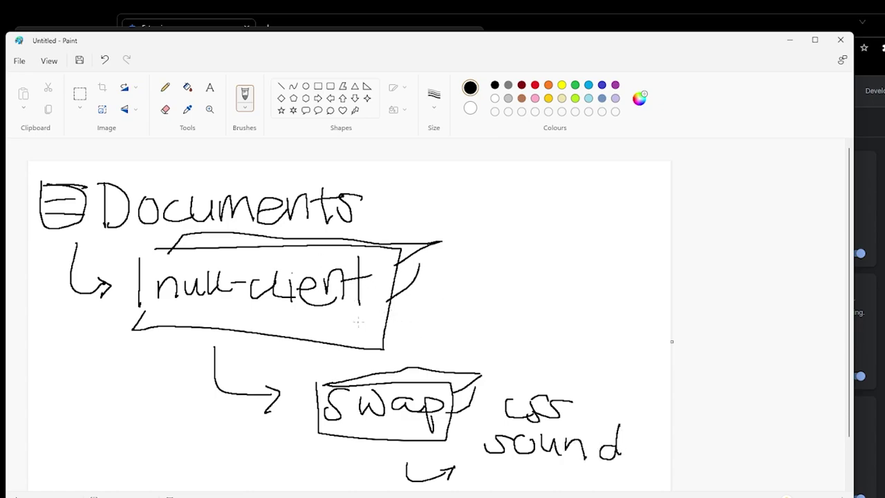
# - Draw a line out from the null-client folder and add a two-line handwritten note beside it
pyautogui.moveTo(372, 312); pyautogui.dragTo(485, 314)
pyautogui.moveTo(491, 280)
pyautogui.mouseDown()
pyautogui.moveTo(492, 315)
pyautogui.moveTo(489, 296)
pyautogui.mouseUp()
pyautogui.moveTo(520, 246); pyautogui.dragTo(512, 296)
pyautogui.moveTo(539, 259); pyautogui.dragTo(526, 300)
pyautogui.moveTo(557, 287)
pyautogui.mouseDown()
pyautogui.moveTo(574, 260)
pyautogui.moveTo(555, 304)
pyautogui.mouseUp()
pyautogui.moveTo(509, 319); pyautogui.dragTo(491, 345)
pyautogui.moveTo(477, 325); pyautogui.dragTo(558, 342)
pyautogui.moveTo(569, 304); pyautogui.dragTo(574, 336)
pyautogui.moveTo(583, 316); pyautogui.dragTo(607, 336)
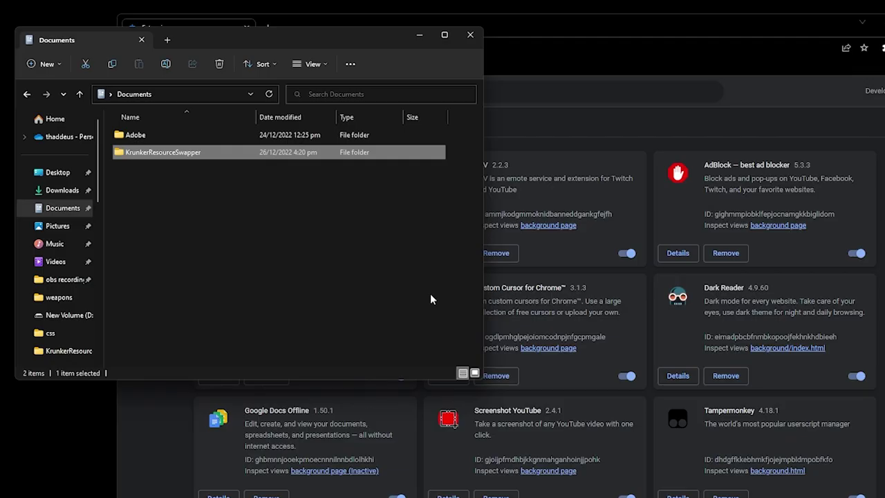
# - Search the Microsoft Store for "krunker", view the Krunker FRVR page, and close the store
pyautogui.press('super')
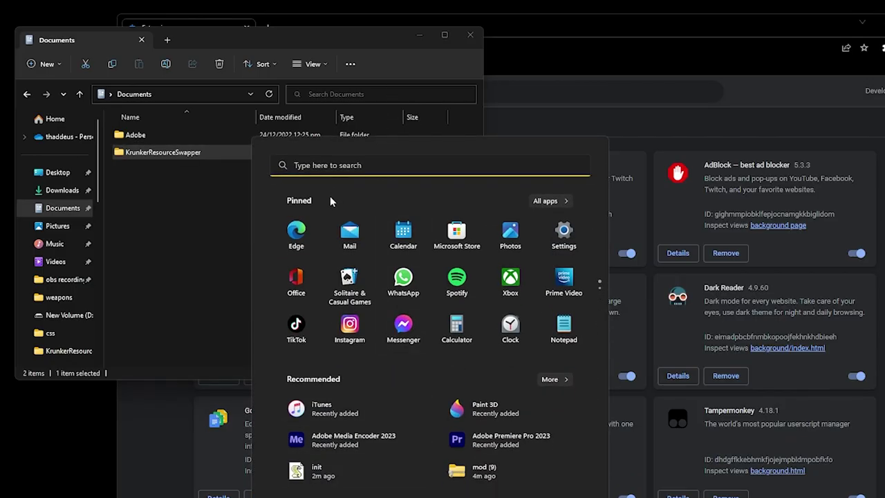
pyautogui.click(462, 236)
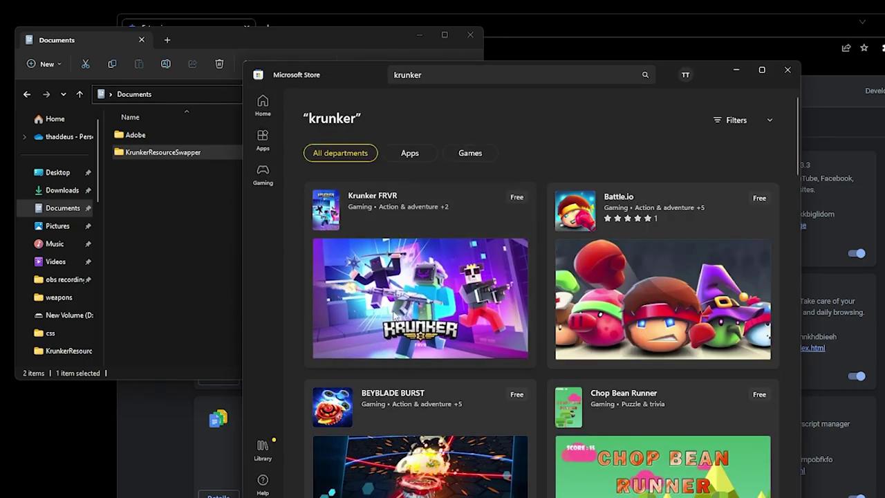
pyautogui.click(417, 299)
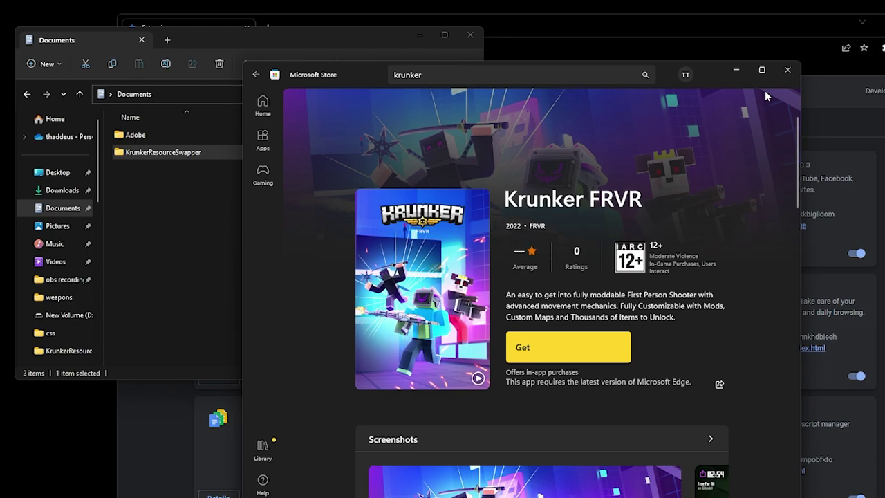
pyautogui.click(787, 70)
# - In the KrunkerResourceSwapper folder, compress the css, models, sound and textures folders together into one zip archive
pyautogui.doubleClick(166, 152)
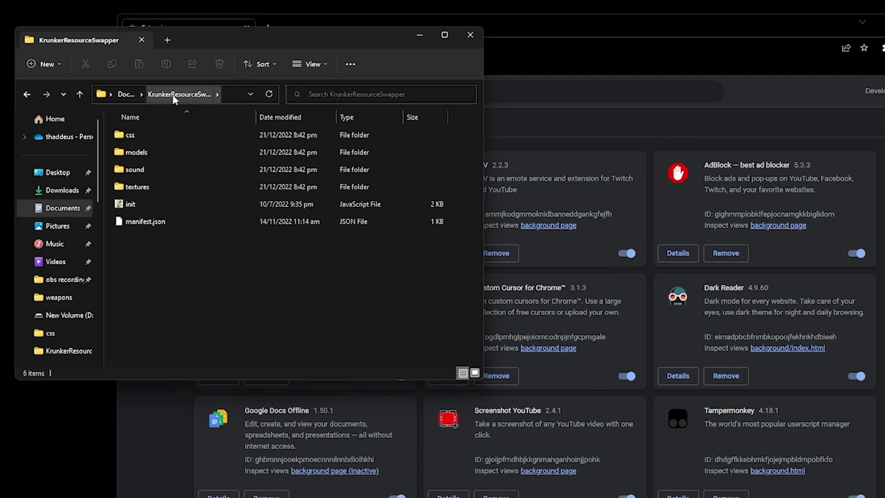
pyautogui.click(151, 129)
pyautogui.keyDown('shift'); pyautogui.click(175, 182); pyautogui.keyUp('shift')
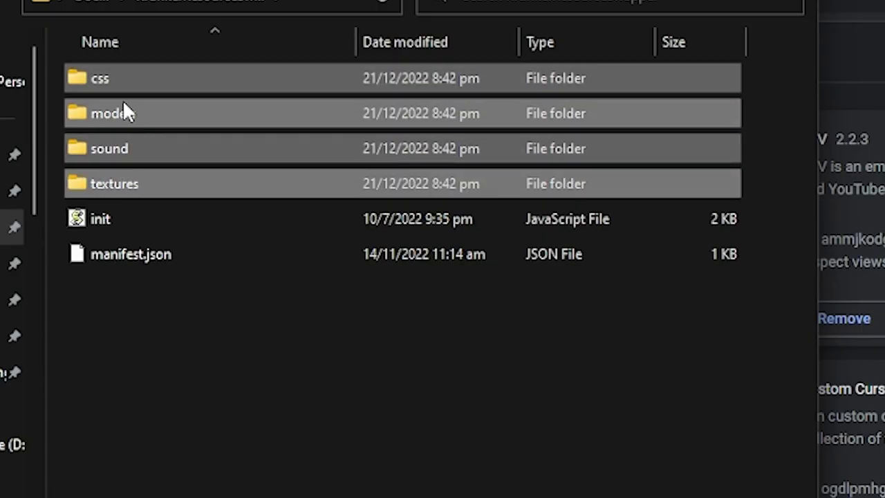
pyautogui.rightClick(179, 114)
pyautogui.click(253, 468)
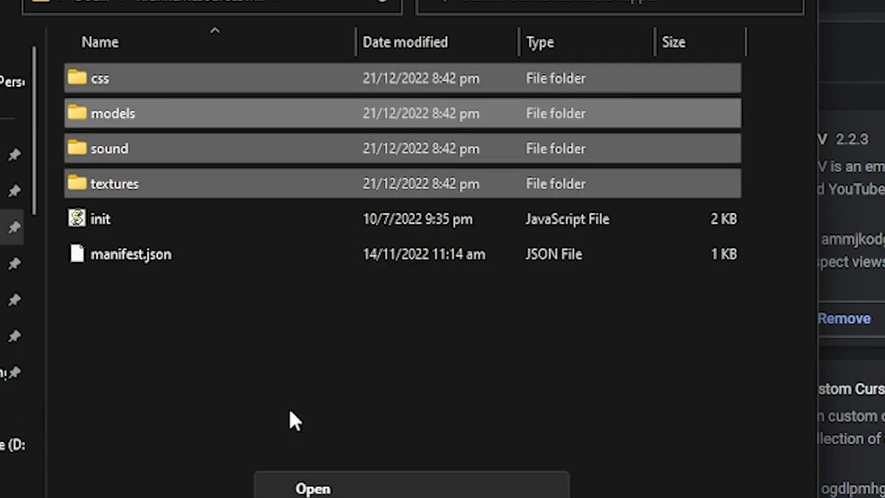
pyautogui.moveTo(385, 335)
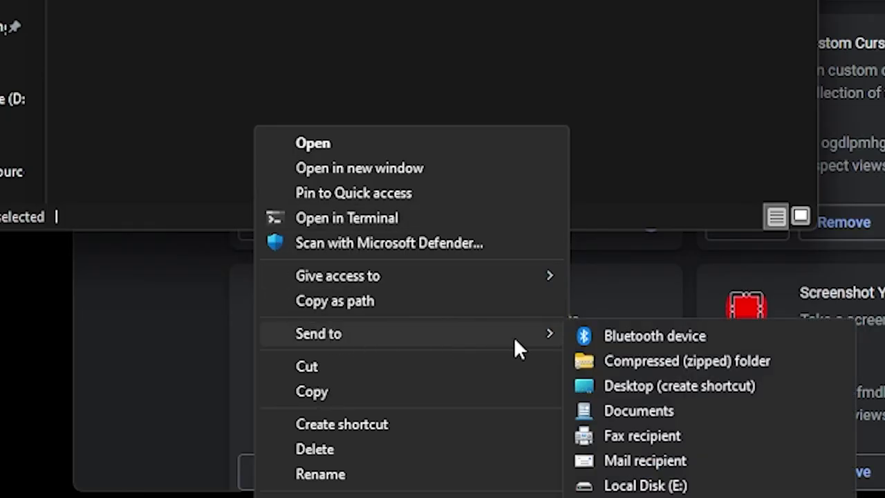
pyautogui.click(593, 361)
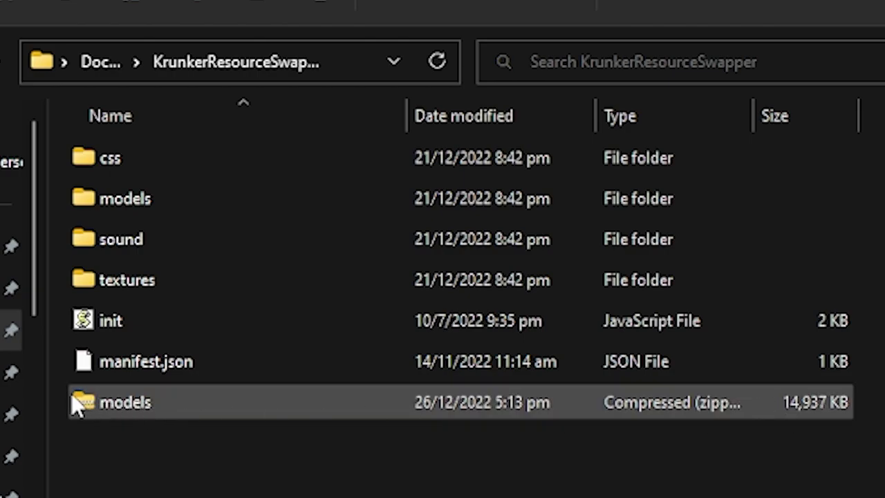
# - Examine the contents of the new models zip archive and return to the KrunkerResourceSwapper folder
pyautogui.doubleClick(124, 408)
pyautogui.moveTo(307, 456); pyautogui.dragTo(94, 143)
pyautogui.click(149, 61)
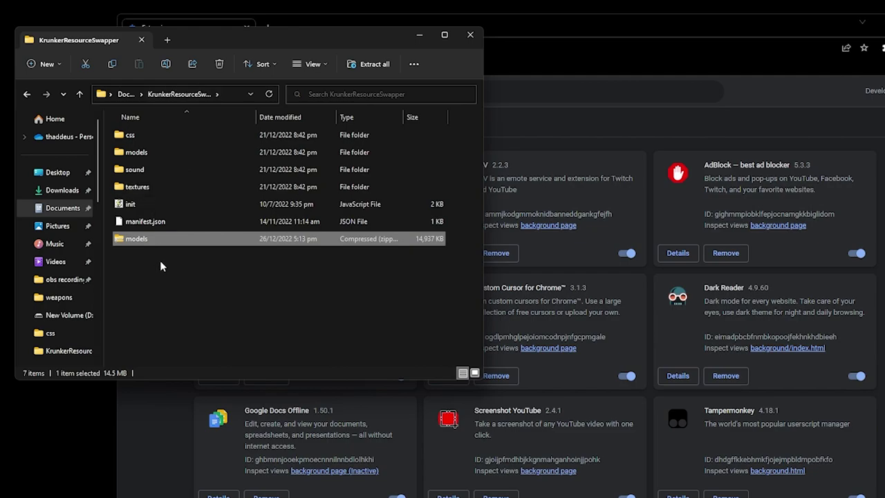
# - Delete the models zip archive from the KrunkerResourceSwapper folder
pyautogui.click(160, 262)
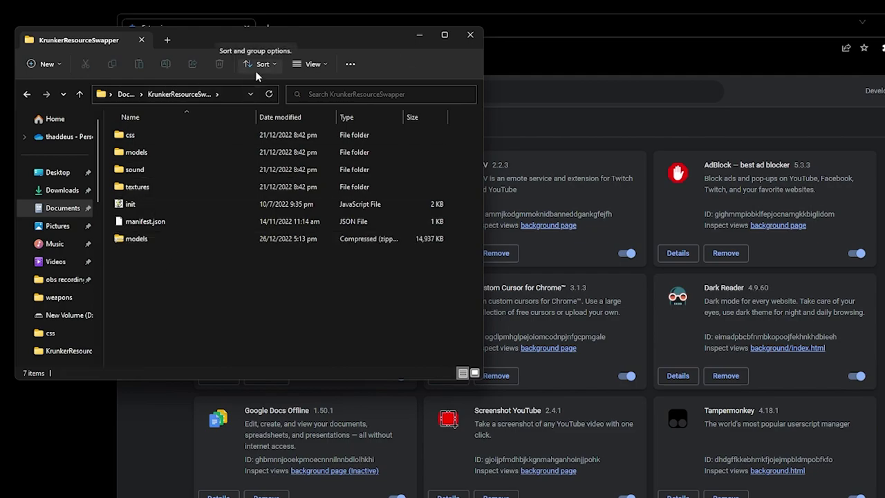
pyautogui.click(171, 238)
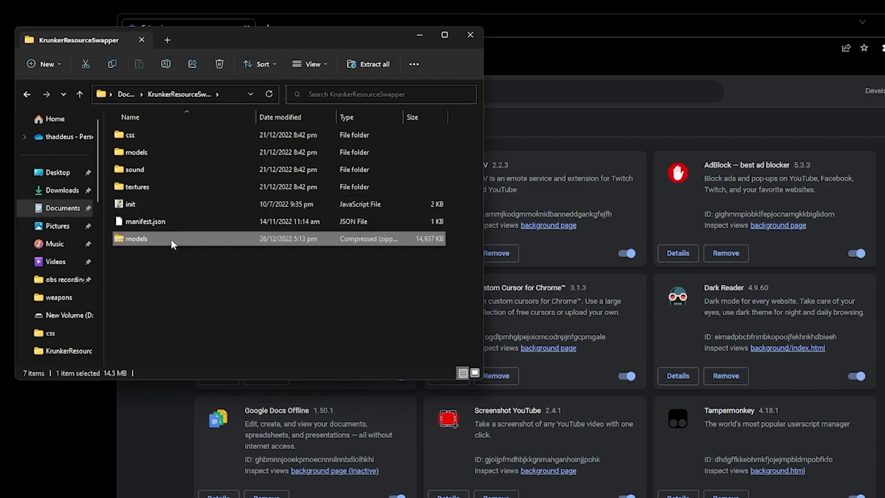
pyautogui.press('Delete')
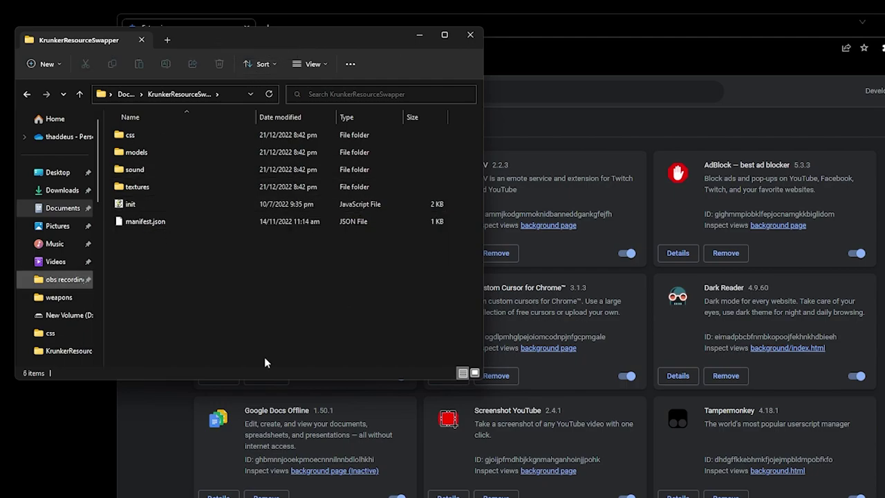